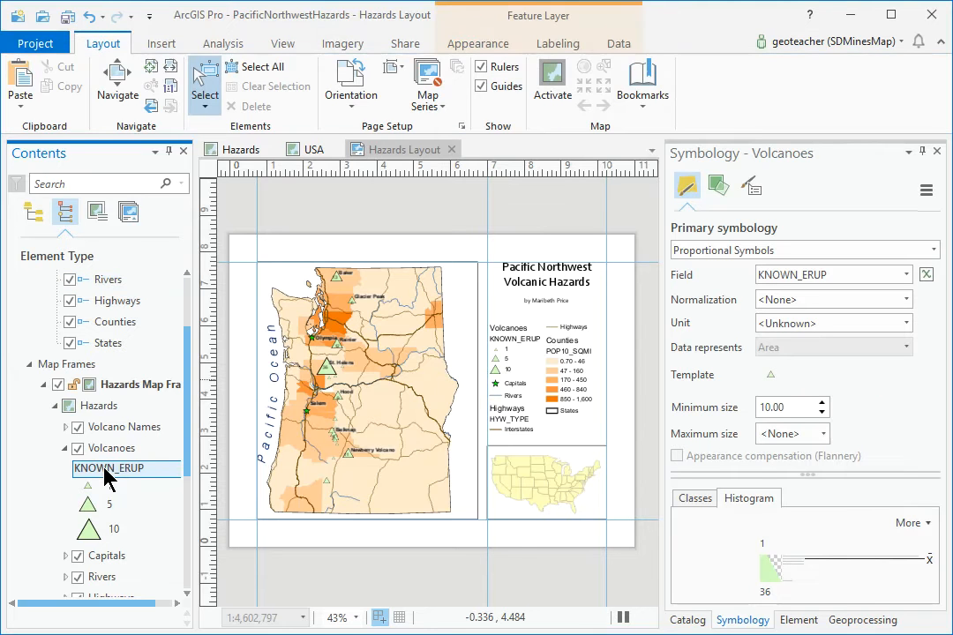
# - Rename the KNOWN_ERUP heading under the Volcanoes layer to "Eruptions"
pyautogui.click(104, 477)
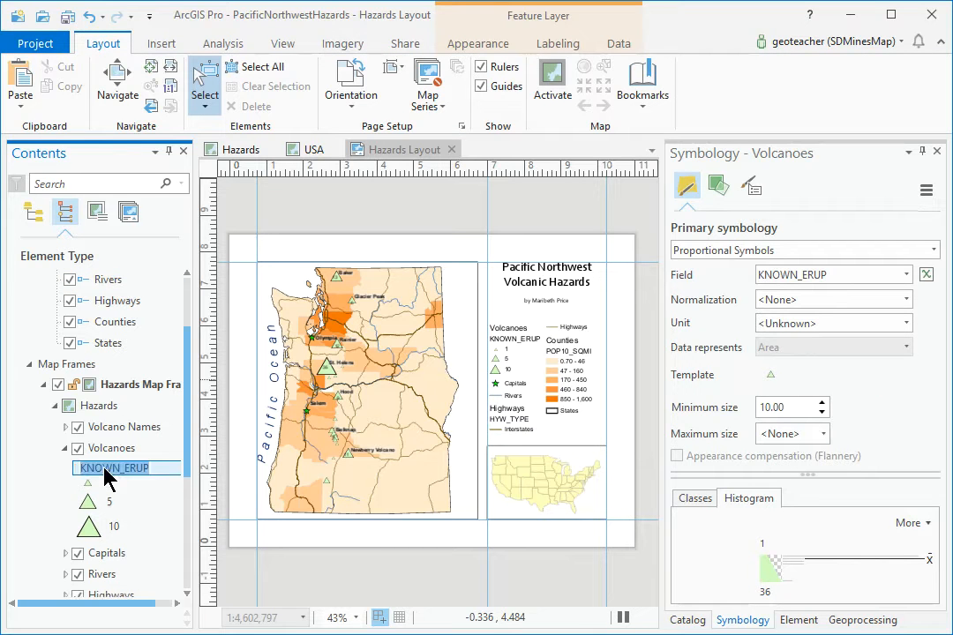
pyautogui.write('Erupt')
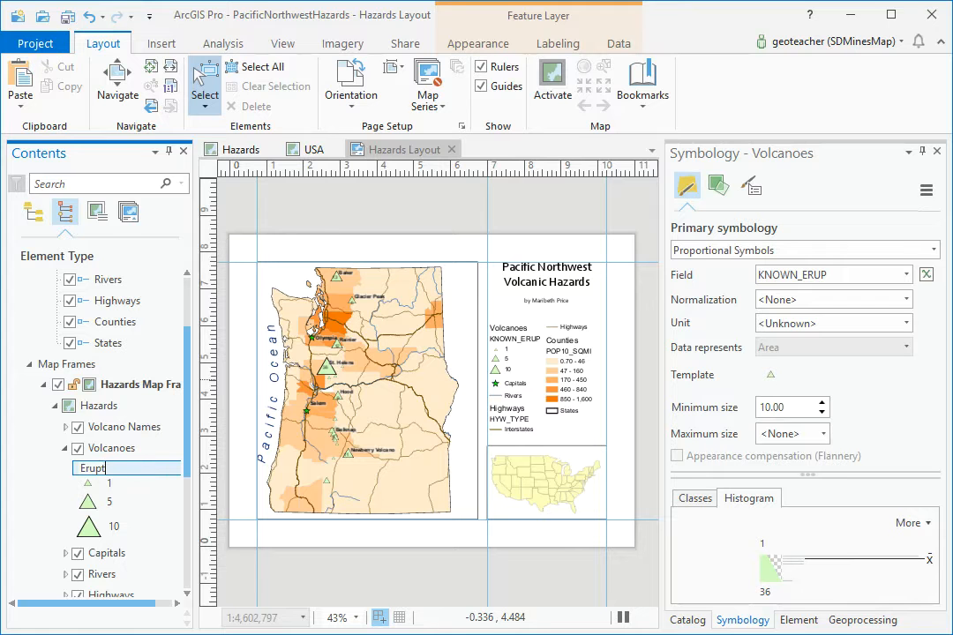
pyautogui.write('ions')
pyautogui.press('Return')
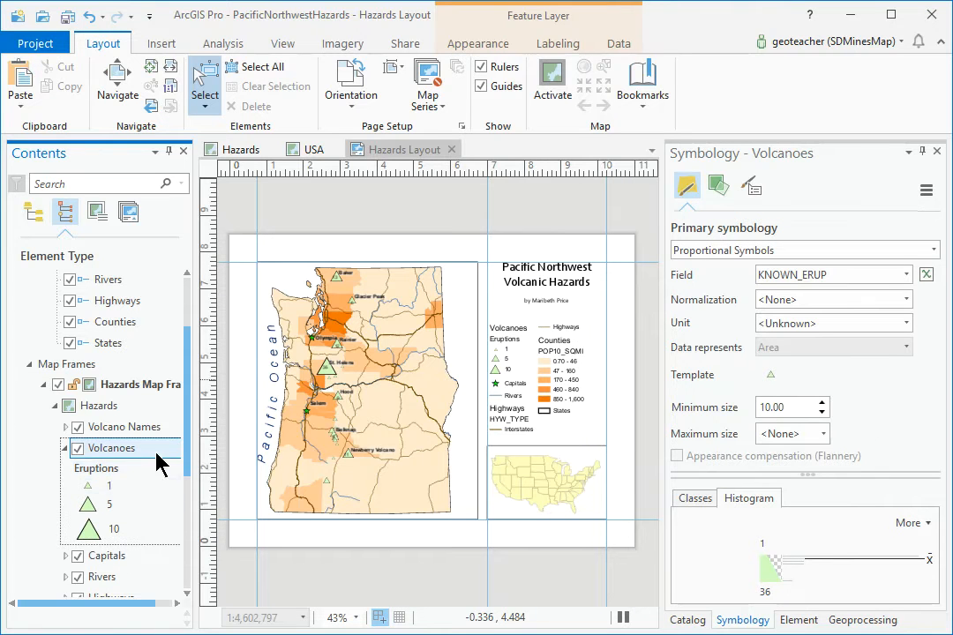
# - Rename the POP10_SQMI heading under the Counties layer to "Persons/sq.mi."
pyautogui.moveTo(187, 462); pyautogui.dragTo(181, 541)
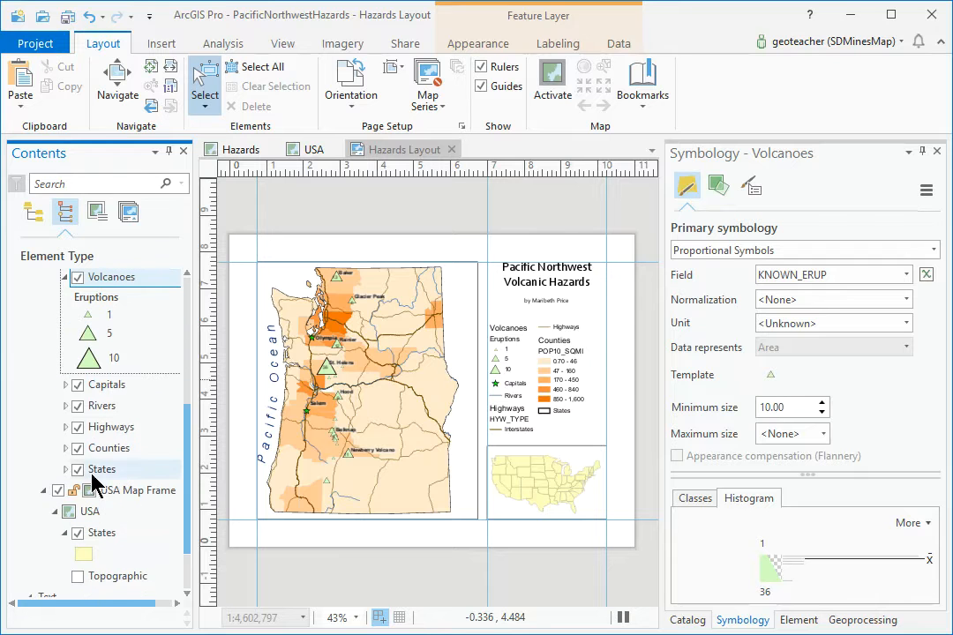
pyautogui.click(66, 450)
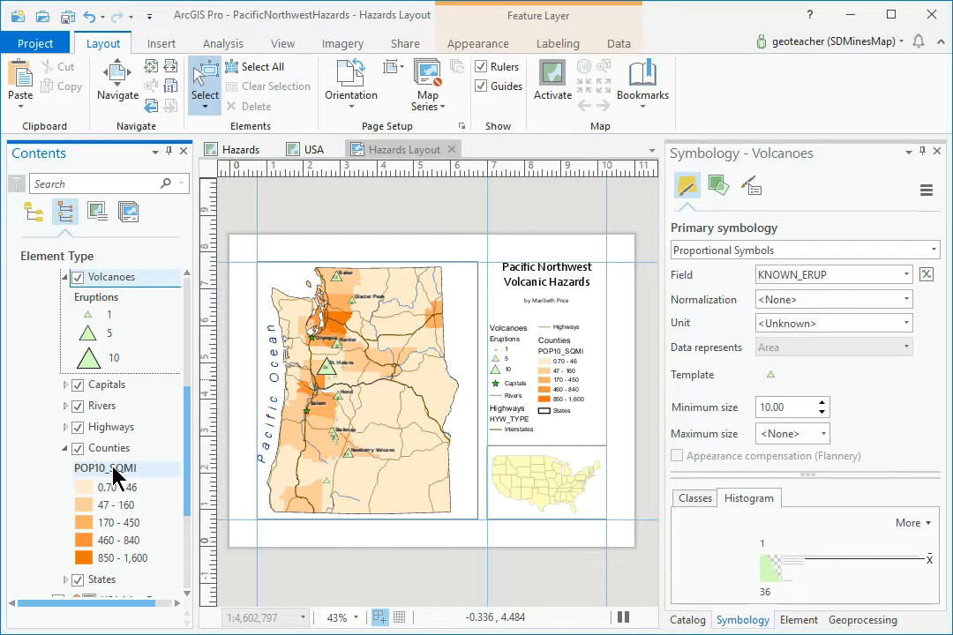
pyautogui.click(113, 475)
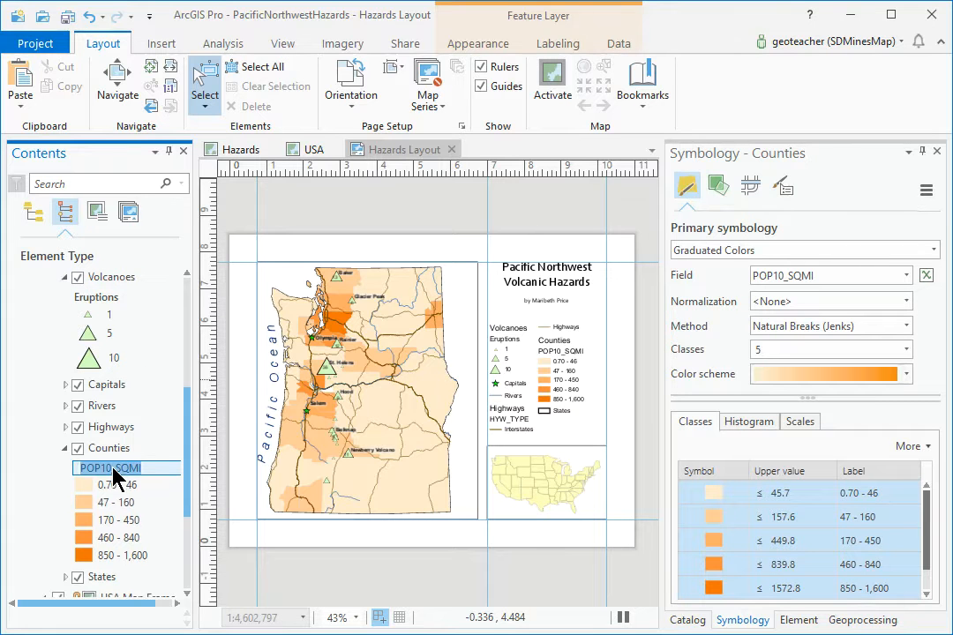
pyautogui.write('Persons/sq.mi.')
pyautogui.press('Return')
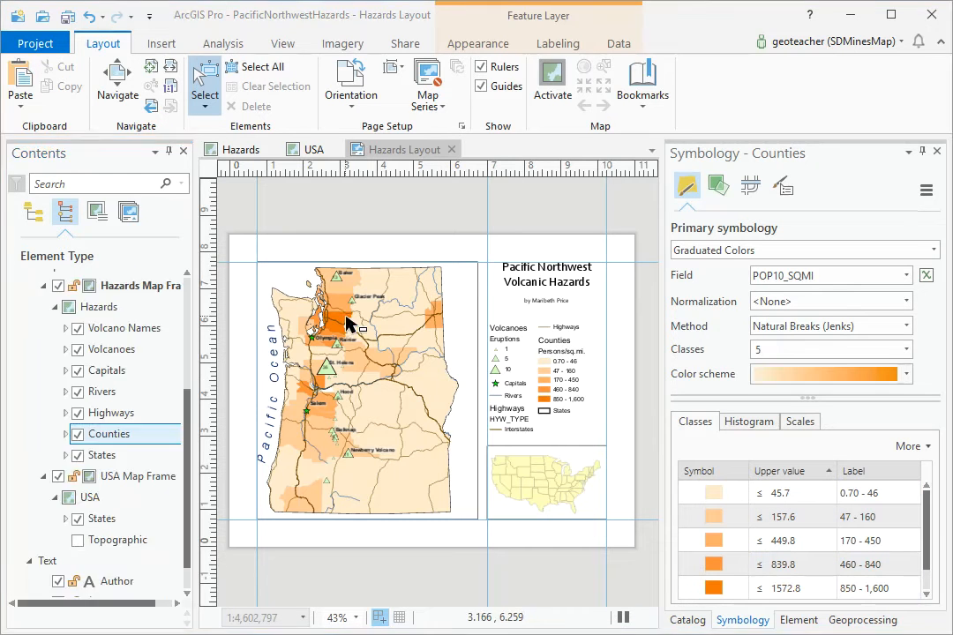
# - Set the font size of the layout legend's layer names to 14 pt
pyautogui.moveTo(190, 419); pyautogui.dragTo(202, 272)
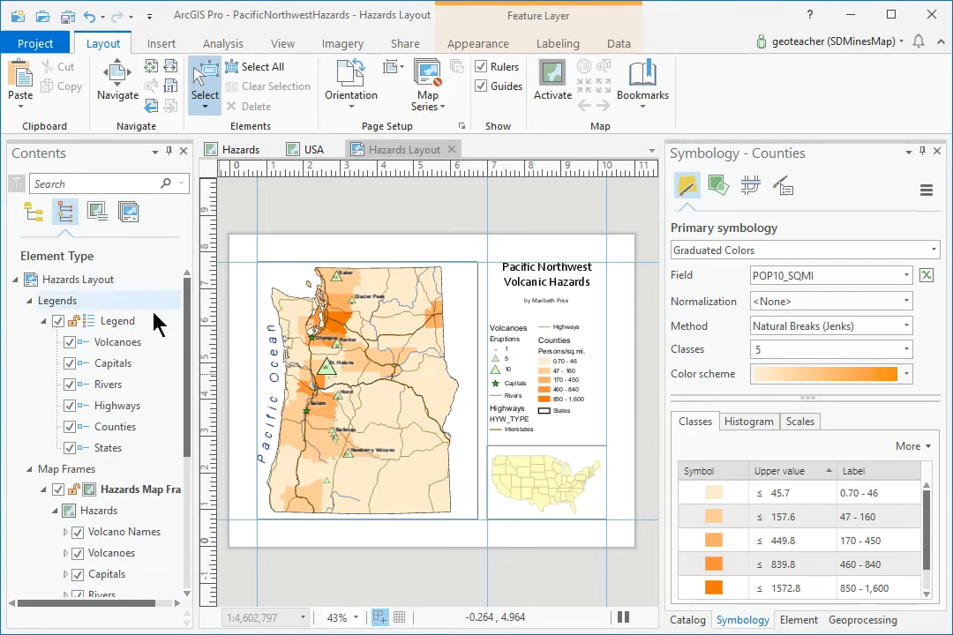
pyautogui.click(128, 323)
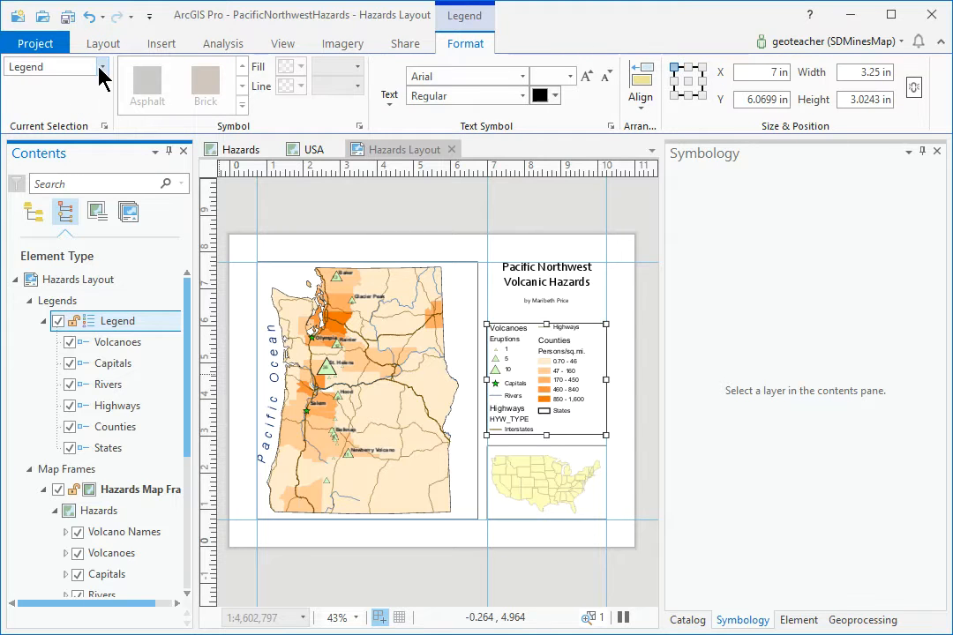
pyautogui.click(103, 68)
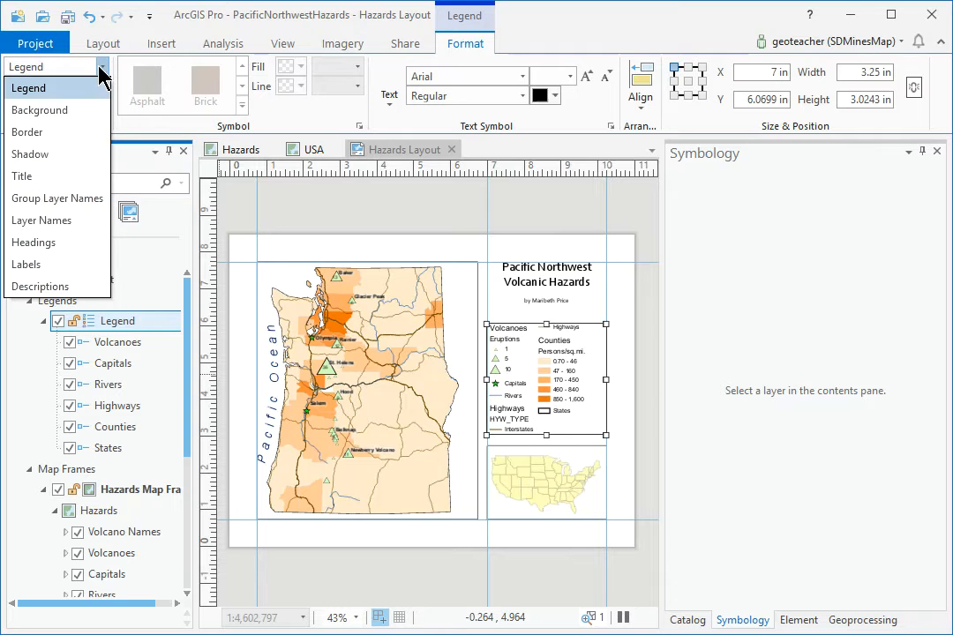
pyautogui.click(70, 220)
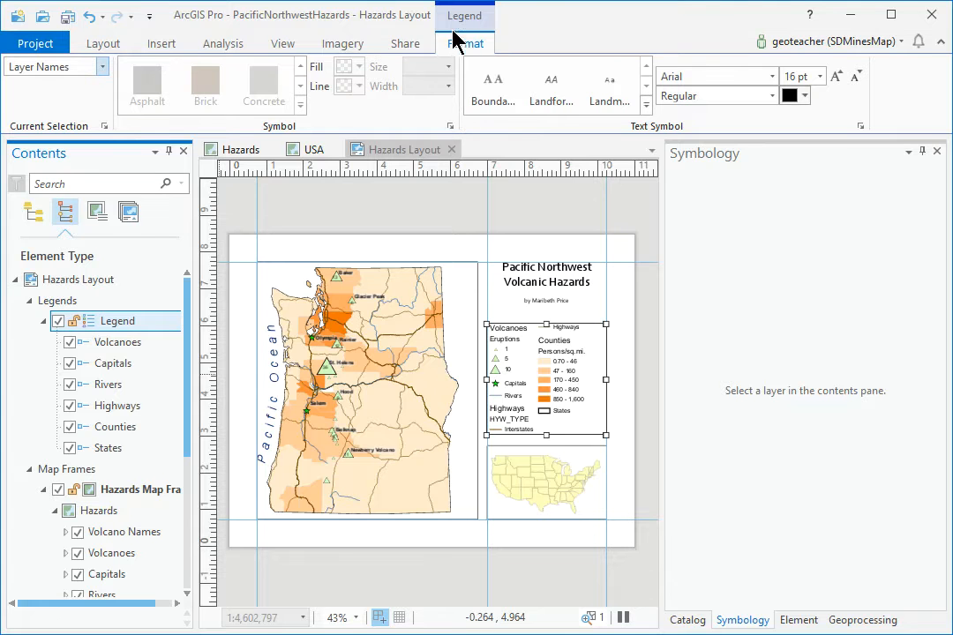
pyautogui.click(820, 76)
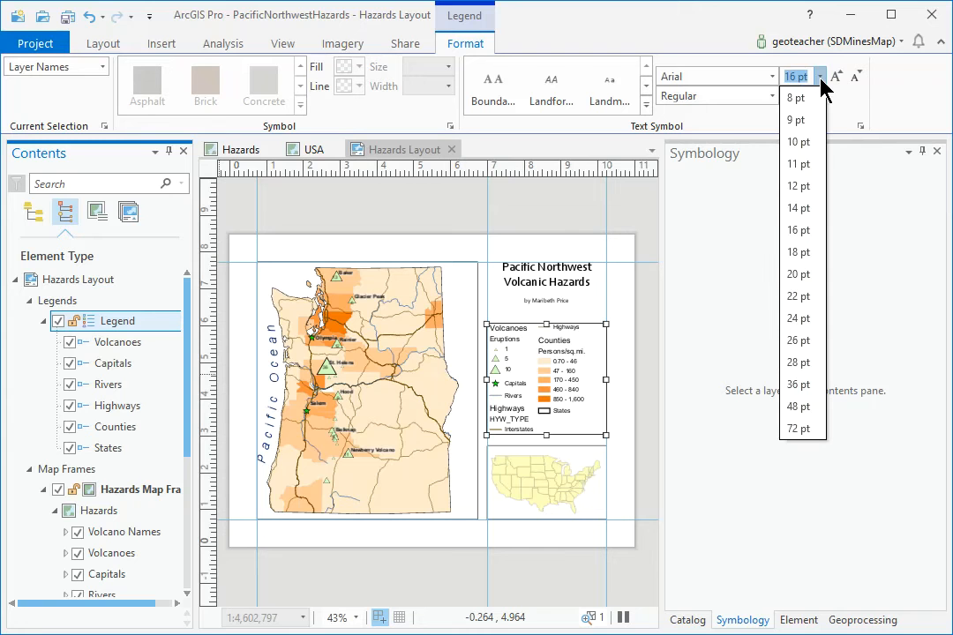
pyautogui.click(799, 208)
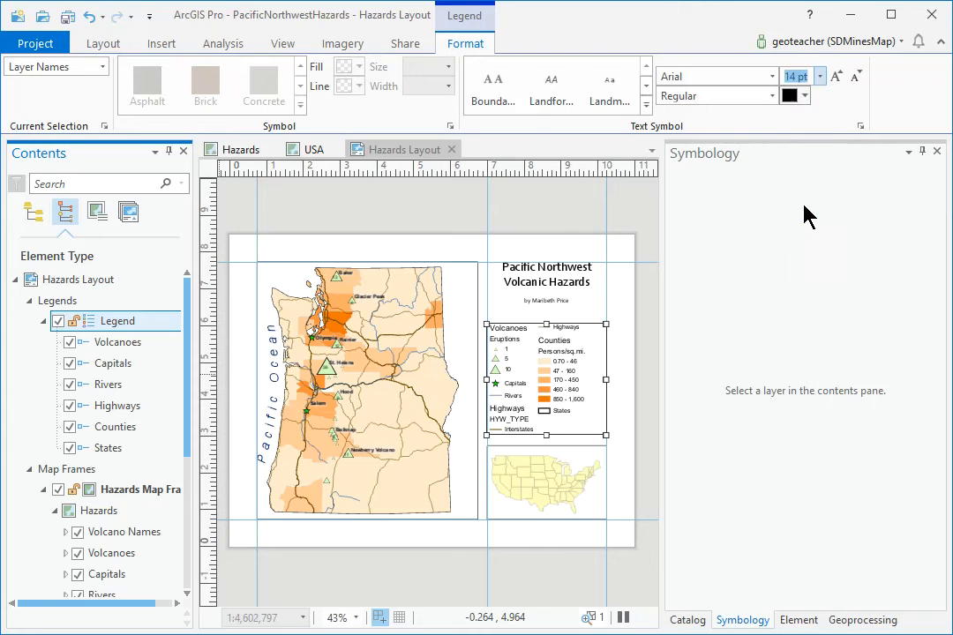
# - Set the font size of the legend's headings to 12 pt
pyautogui.click(103, 68)
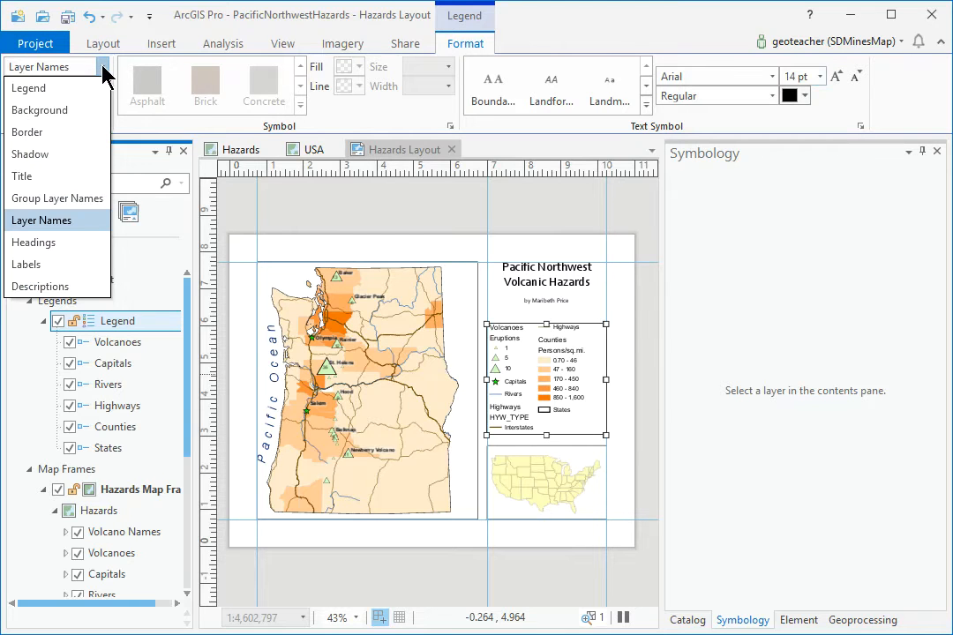
pyautogui.click(46, 241)
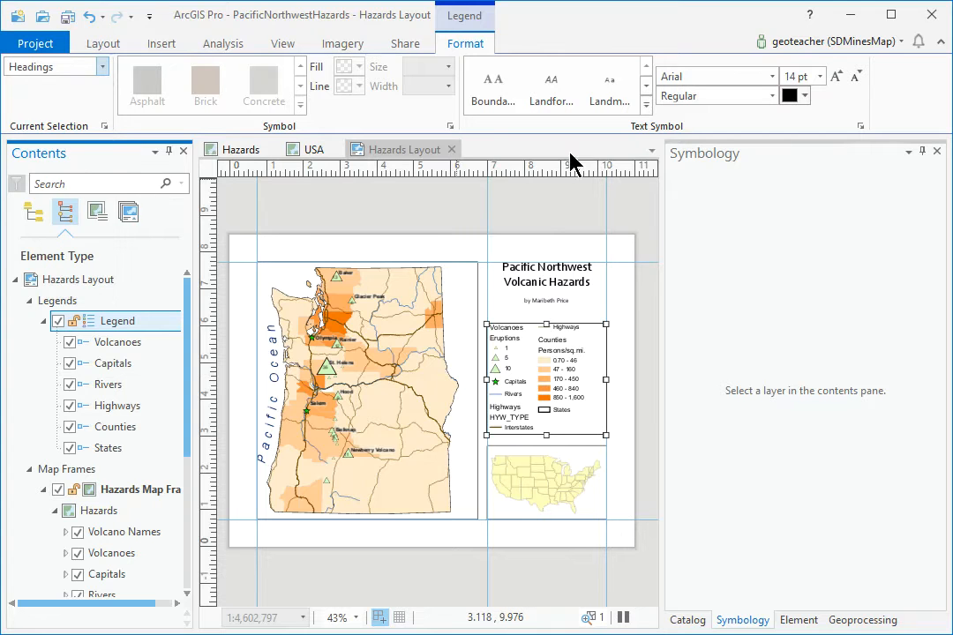
pyautogui.click(821, 77)
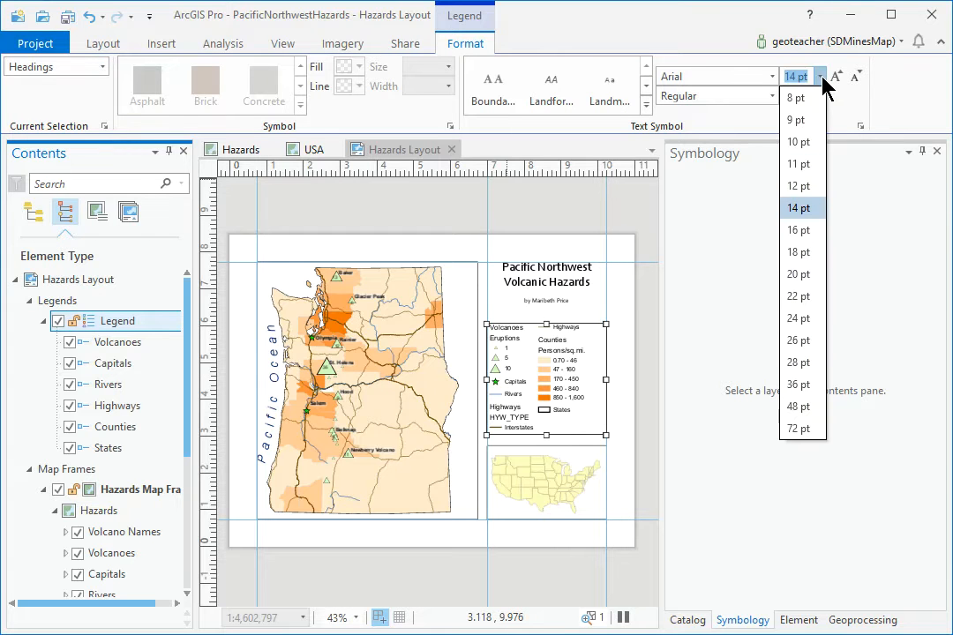
pyautogui.click(799, 186)
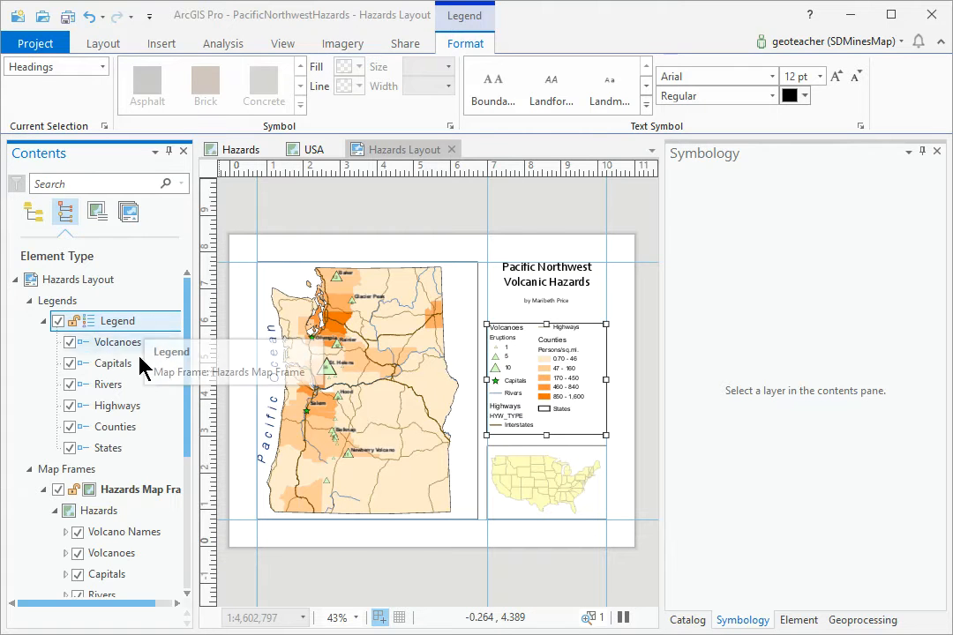
# - Hide the headings of the Highways item in the legend
pyautogui.rightClick(122, 410)
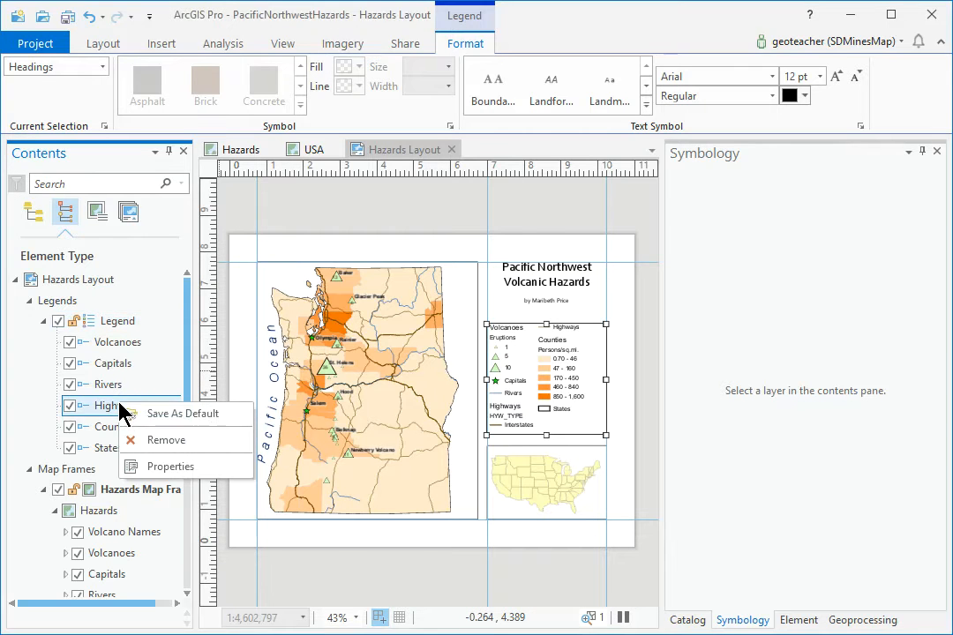
pyautogui.click(154, 467)
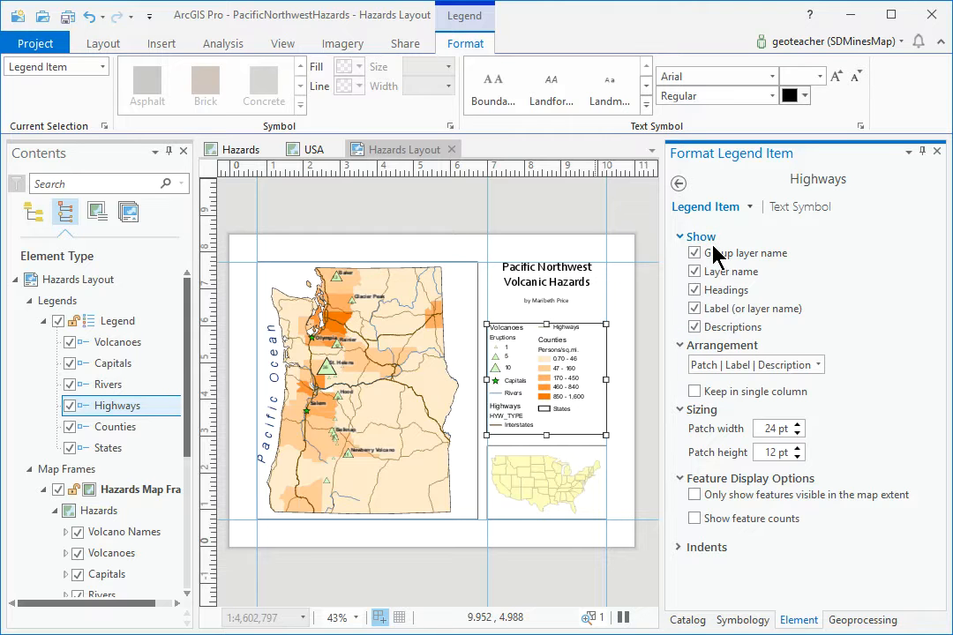
pyautogui.click(695, 291)
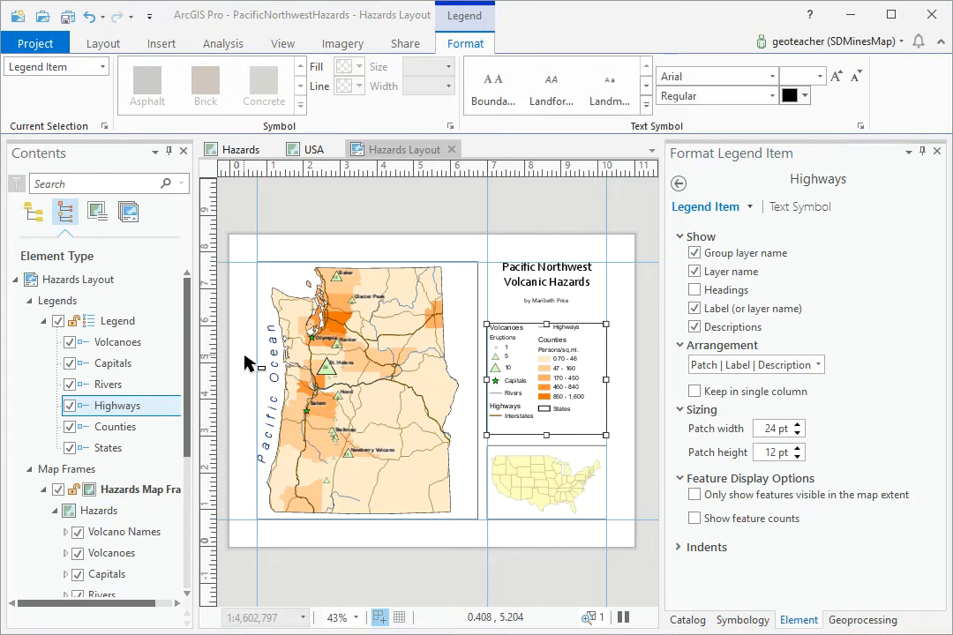
# - Set the legend's fitting strategy to Adjust columns with equal widths, and keep the Highways item in a single column
pyautogui.click(123, 334)
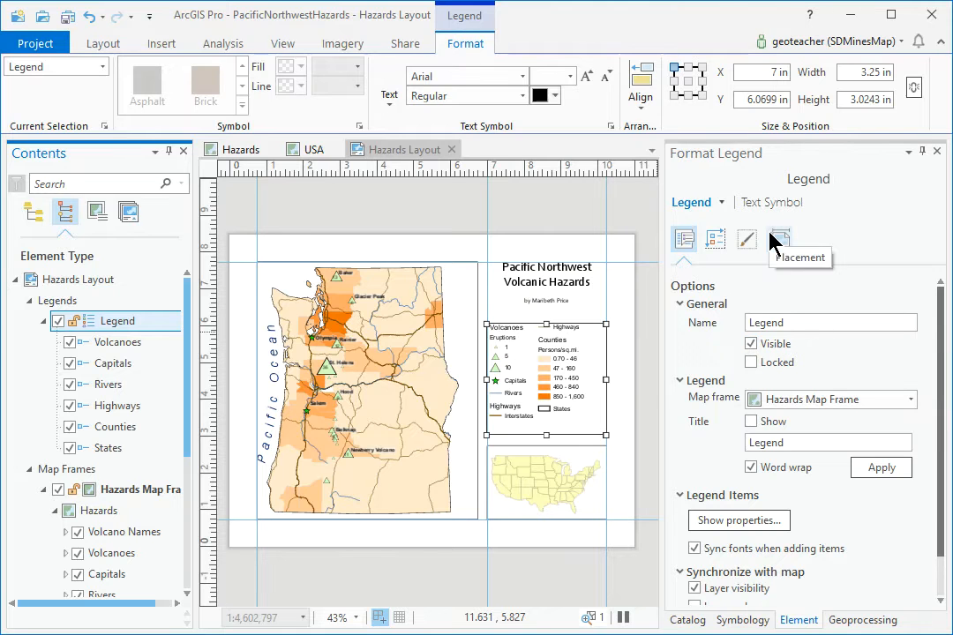
pyautogui.click(715, 241)
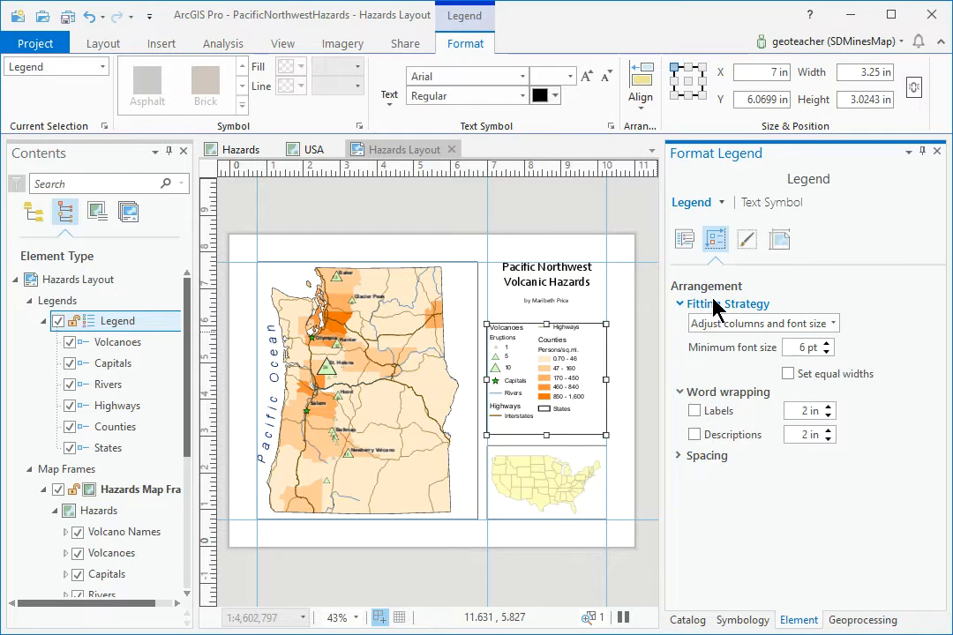
pyautogui.click(833, 323)
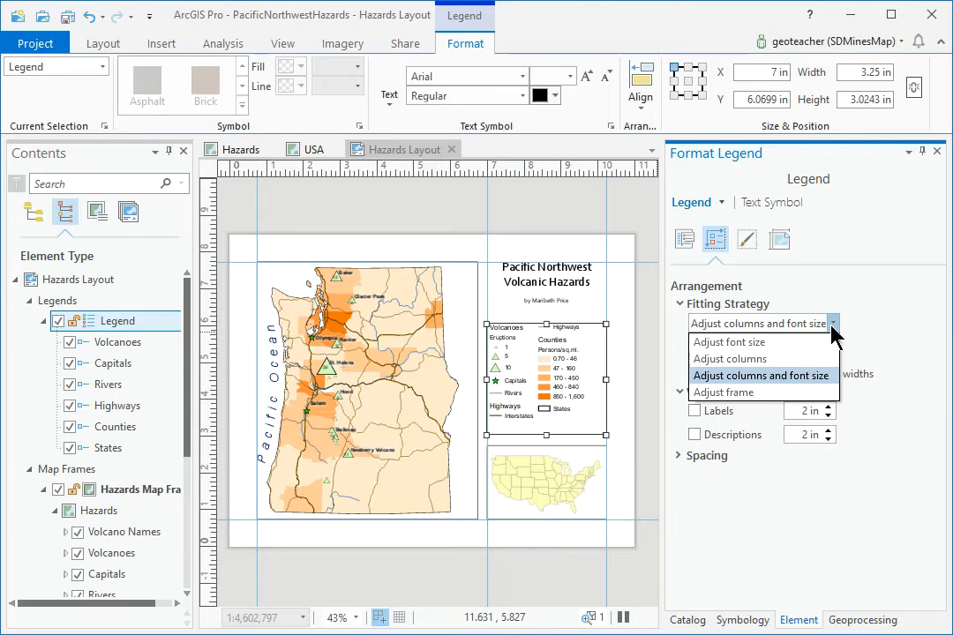
pyautogui.click(784, 360)
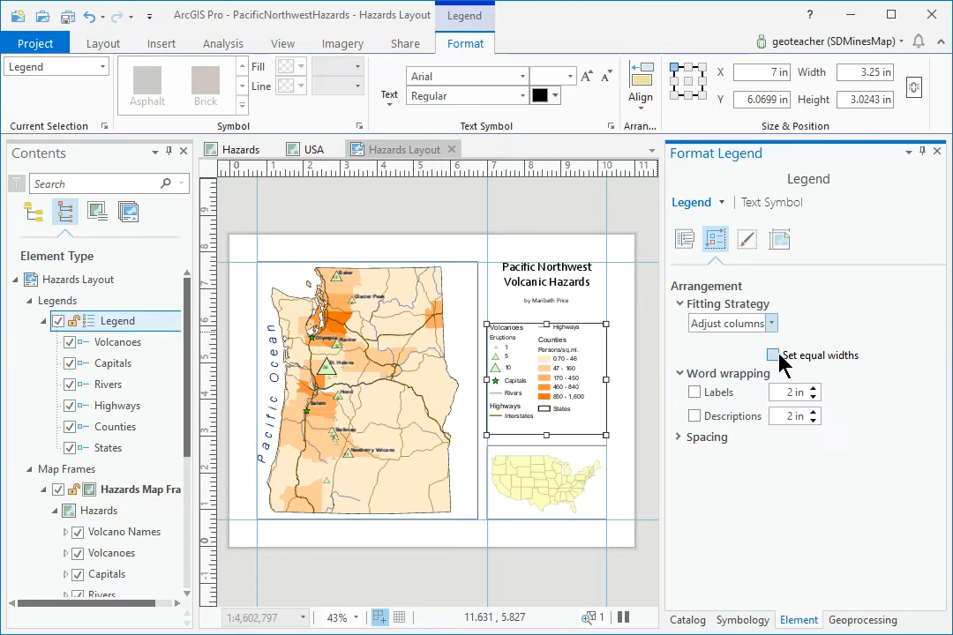
pyautogui.click(774, 356)
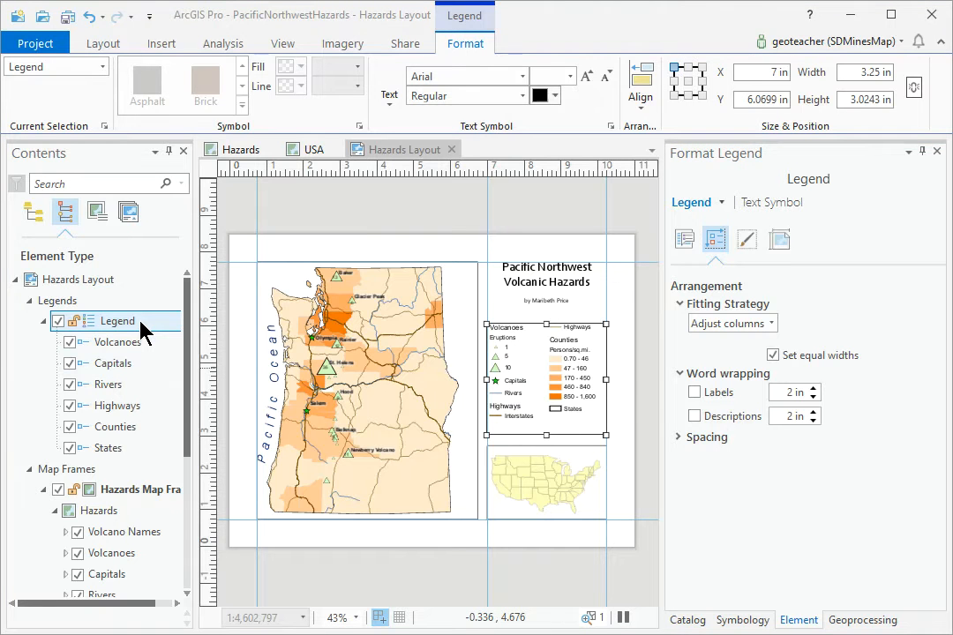
pyautogui.click(137, 410)
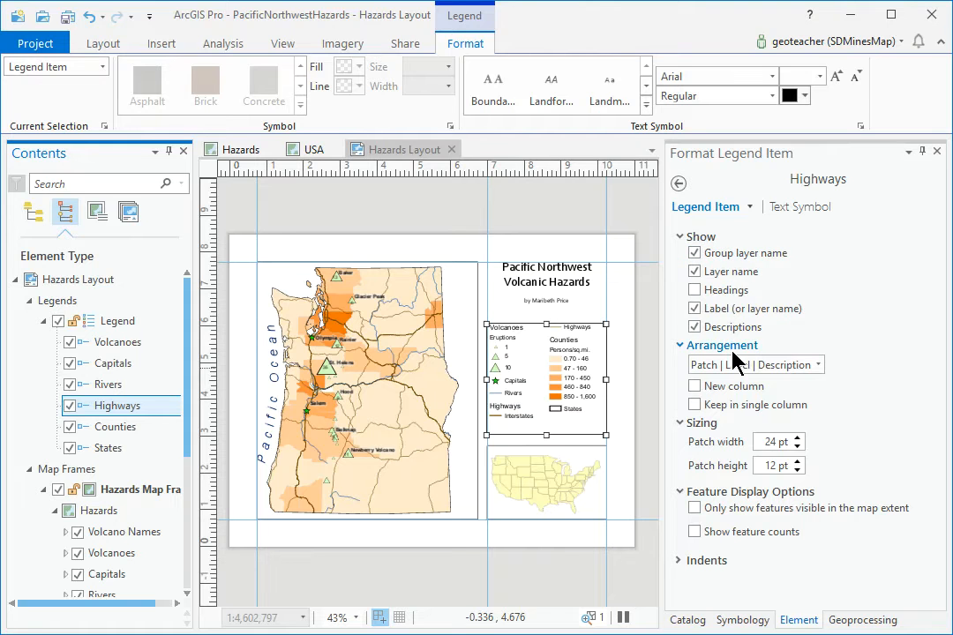
pyautogui.click(695, 405)
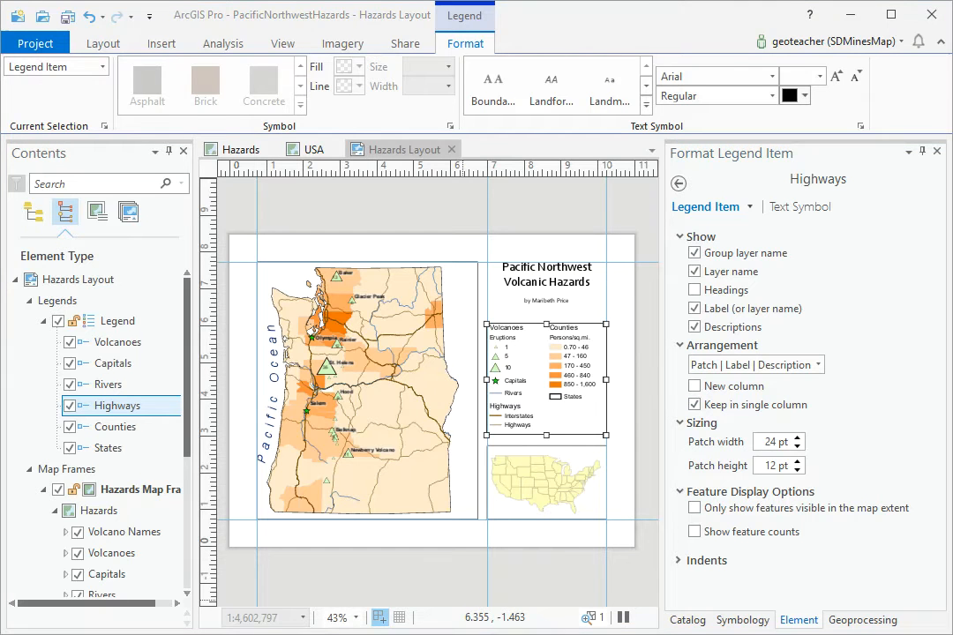
# - Narrow the legend, centre it just below the author line, and save the project
pyautogui.click(606, 380)
pyautogui.moveTo(605, 379); pyautogui.dragTo(591, 379)
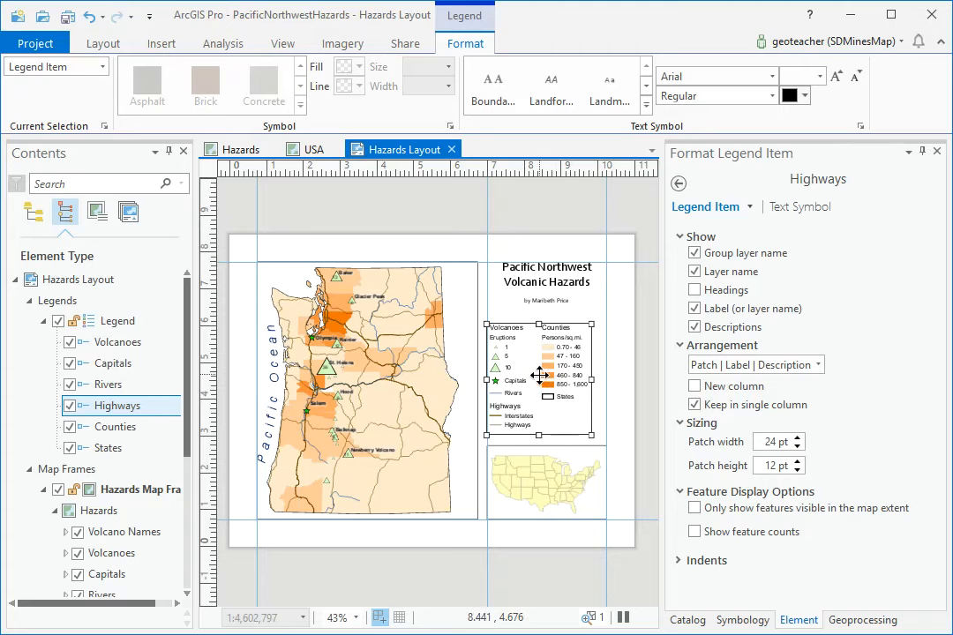
pyautogui.moveTo(538, 376)
pyautogui.mouseDown()
pyautogui.moveTo(548, 373)
pyautogui.moveTo(545, 363)
pyautogui.mouseUp()
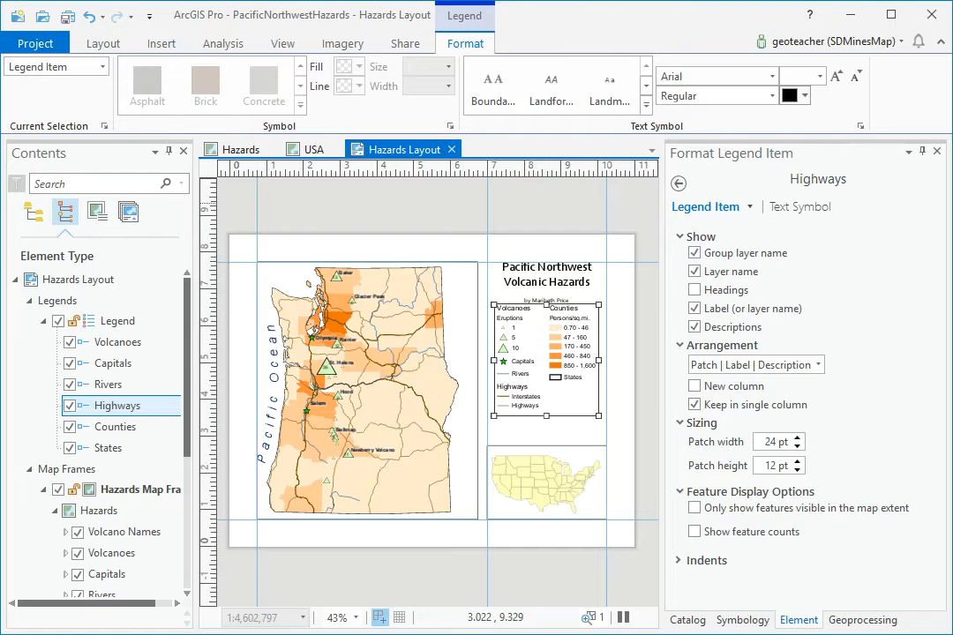
pyautogui.click(68, 17)
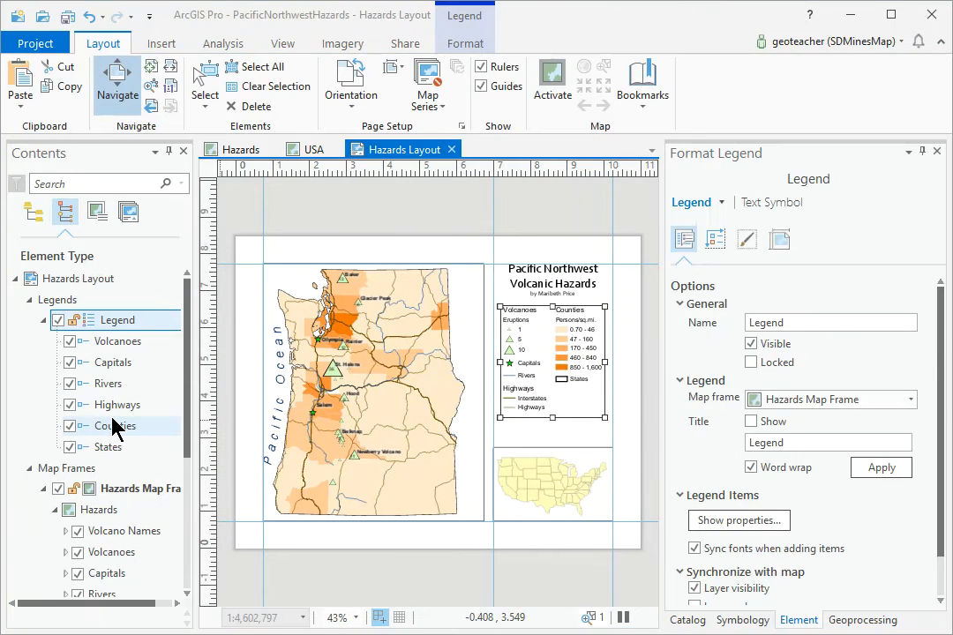
# - Insert an Alternating Scale Bar 1 in miles for the Hazards Map Frame, placed across the map frame's edge and the legend
pyautogui.click(142, 499)
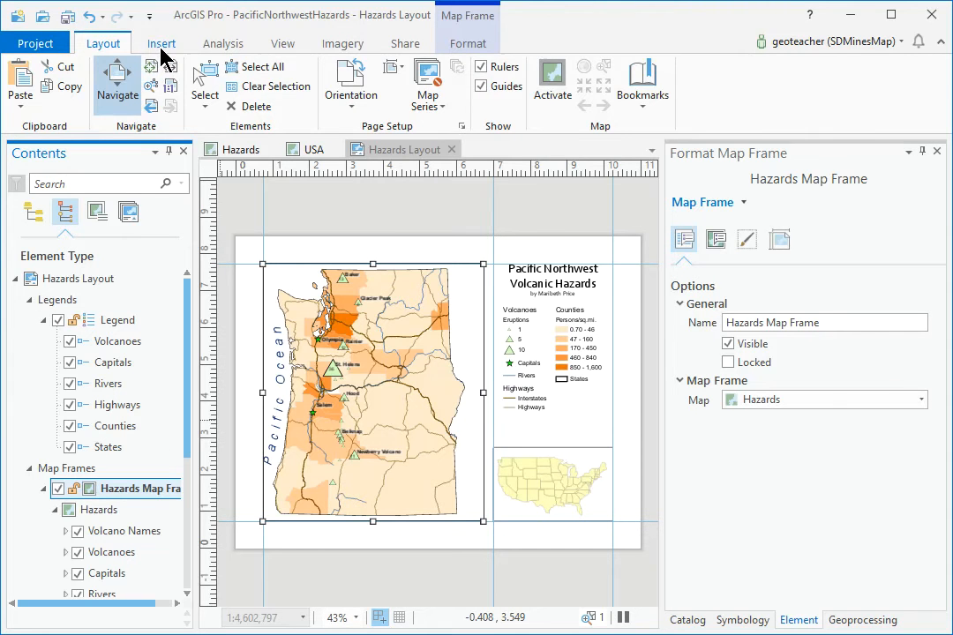
pyautogui.click(162, 46)
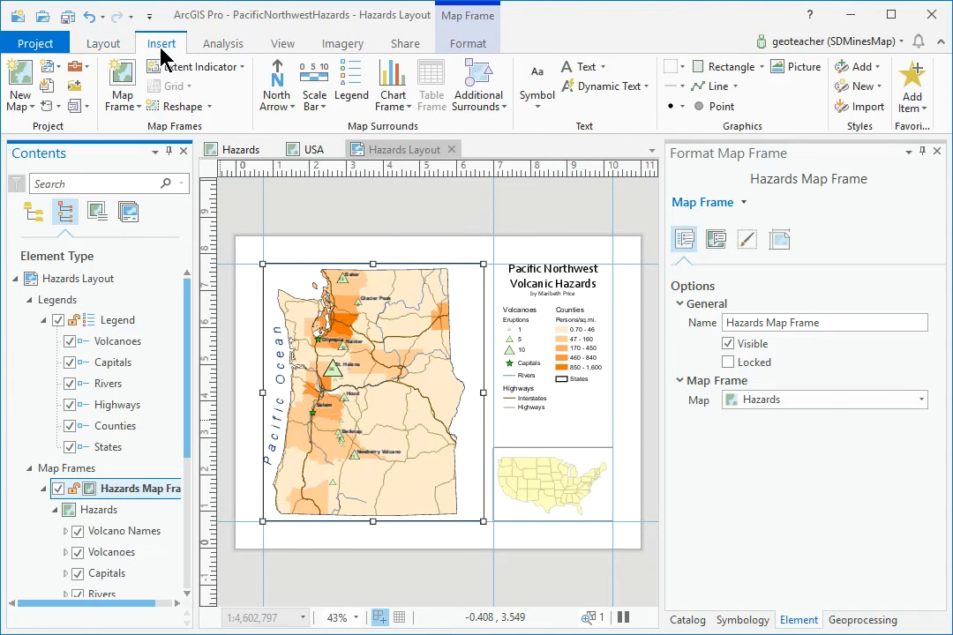
pyautogui.click(322, 110)
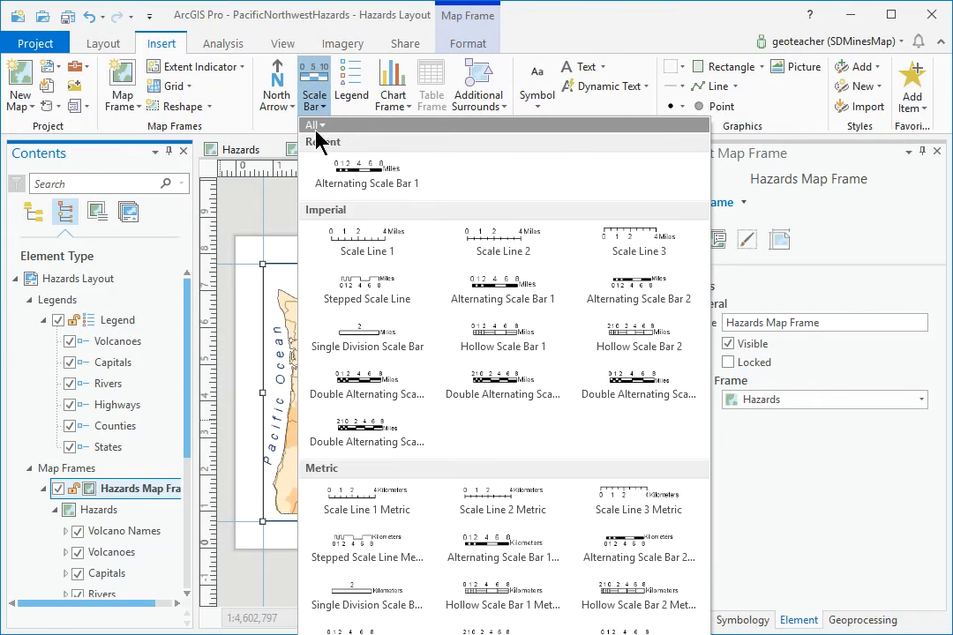
pyautogui.click(496, 287)
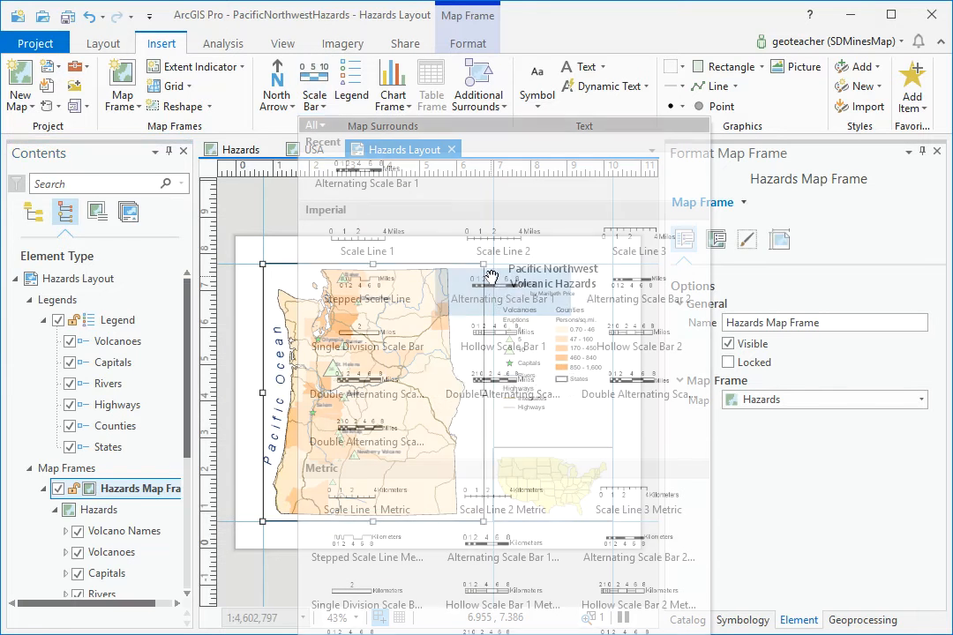
pyautogui.click(489, 387)
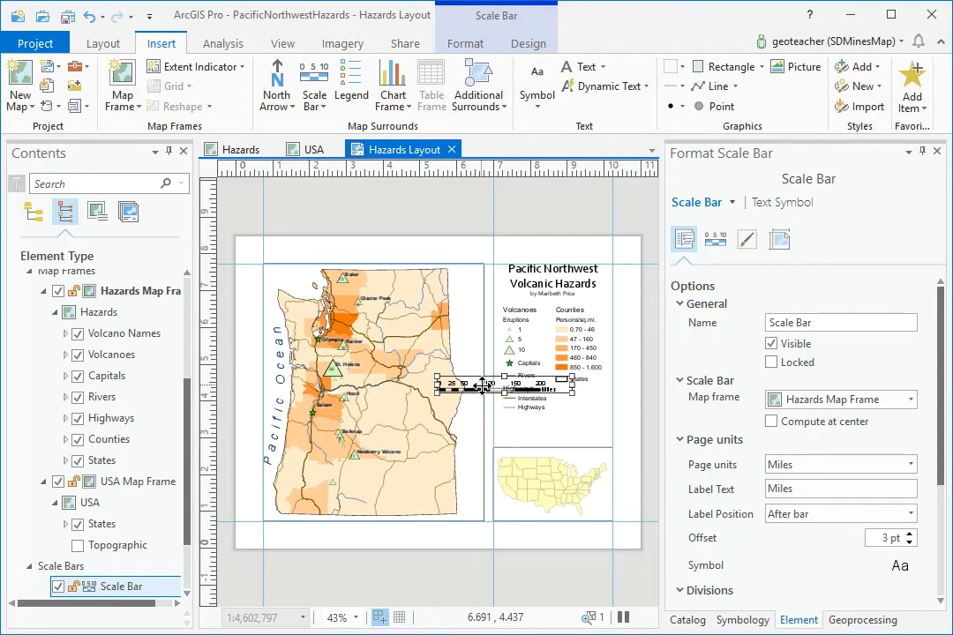
# - Move the scale bar to the southern edge of the Hazards map and narrow it to end at about 5.29 in on the page
pyautogui.moveTo(483, 386); pyautogui.dragTo(377, 504)
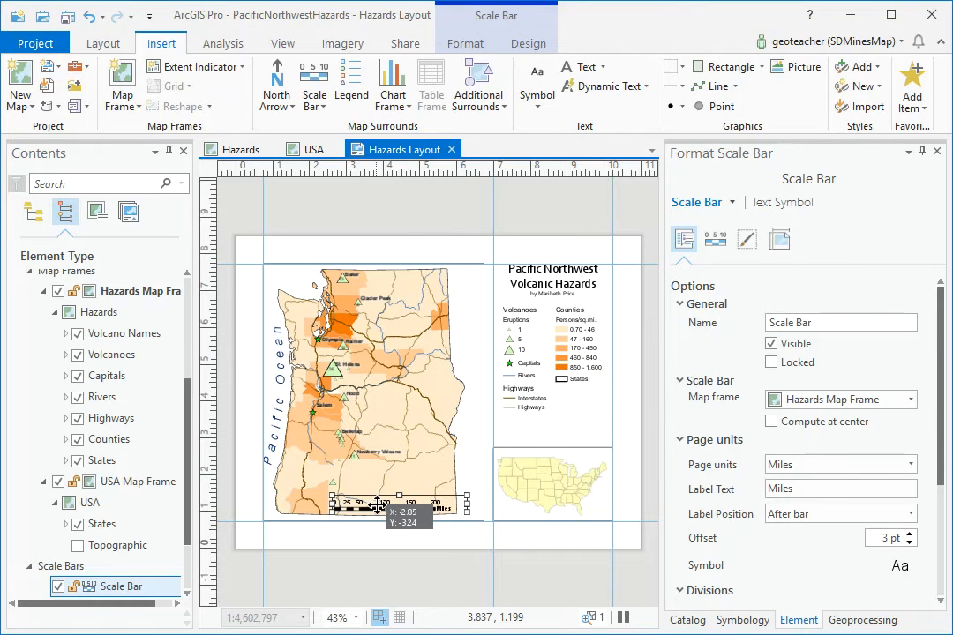
pyautogui.moveTo(378, 505); pyautogui.dragTo(378, 505)
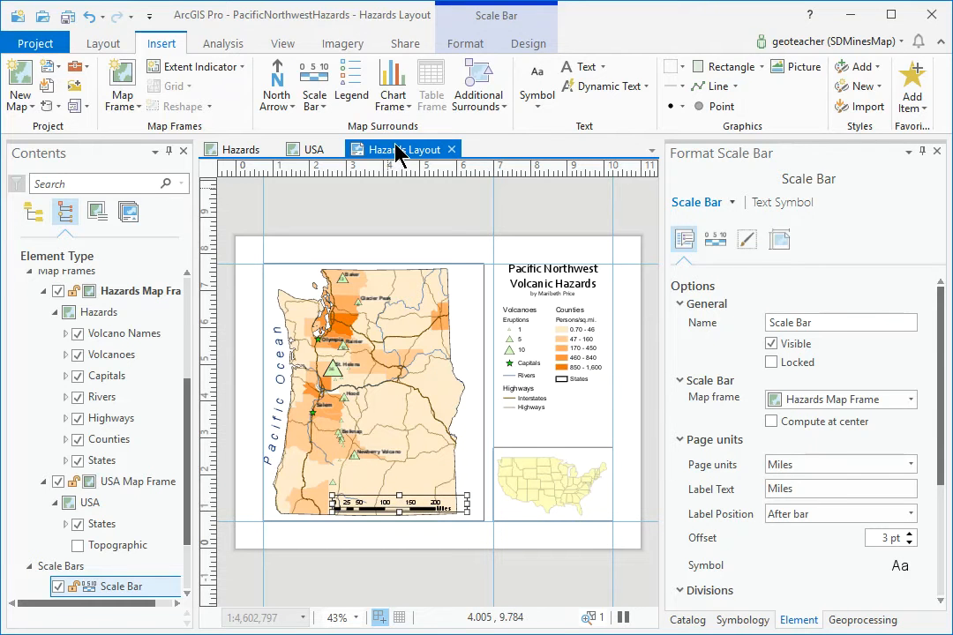
pyautogui.click(104, 44)
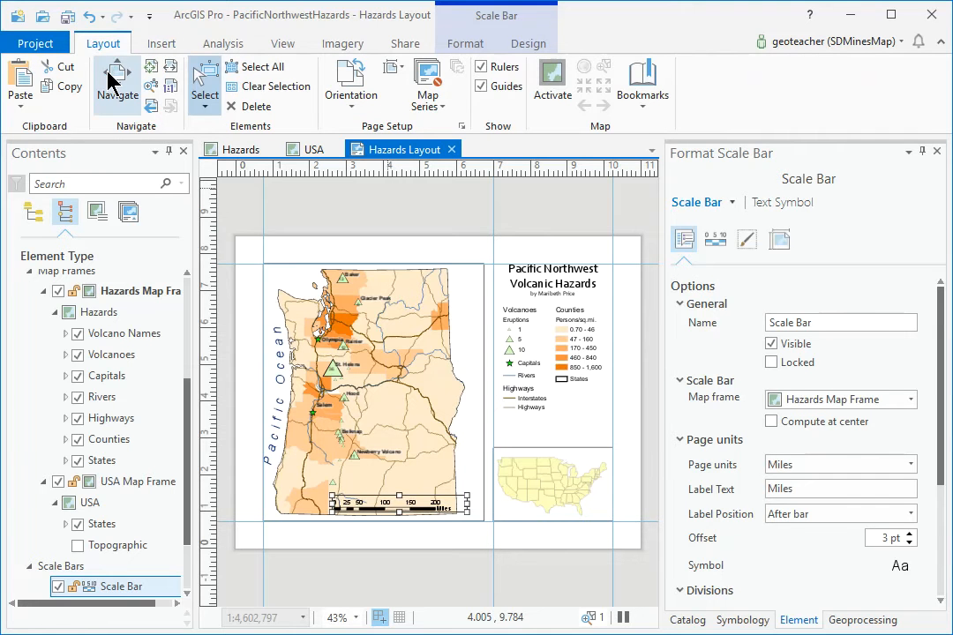
pyautogui.click(113, 81)
pyautogui.scroll(5, 351, 463)
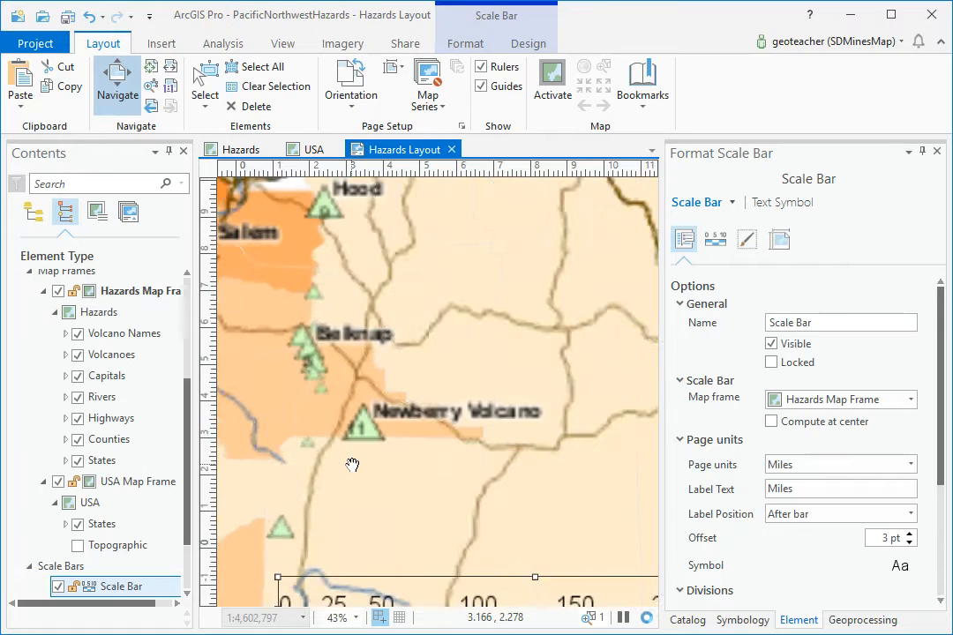
pyautogui.moveTo(413, 532); pyautogui.dragTo(357, 354)
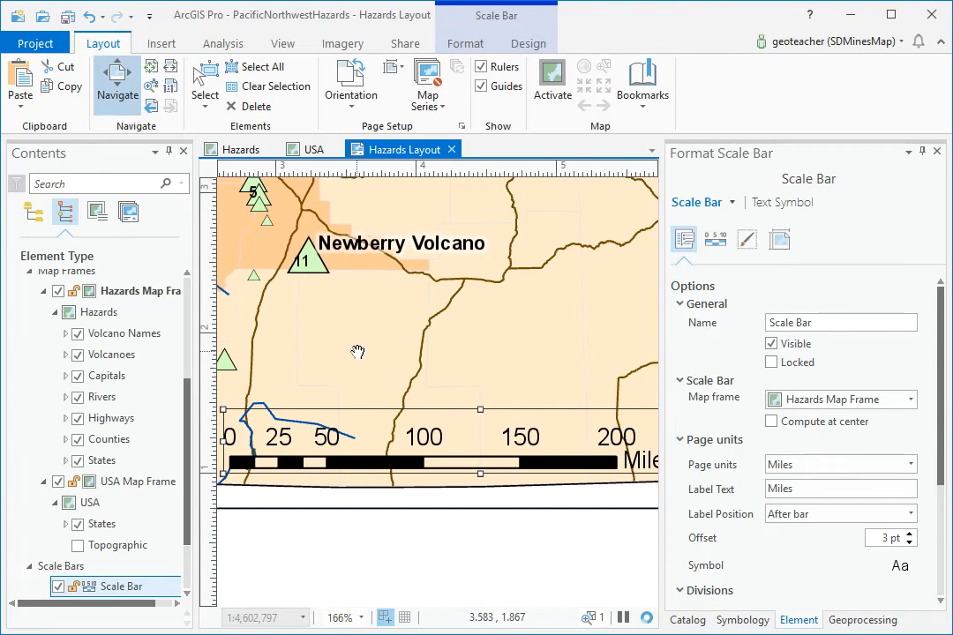
pyautogui.scroll(-3, 358, 354)
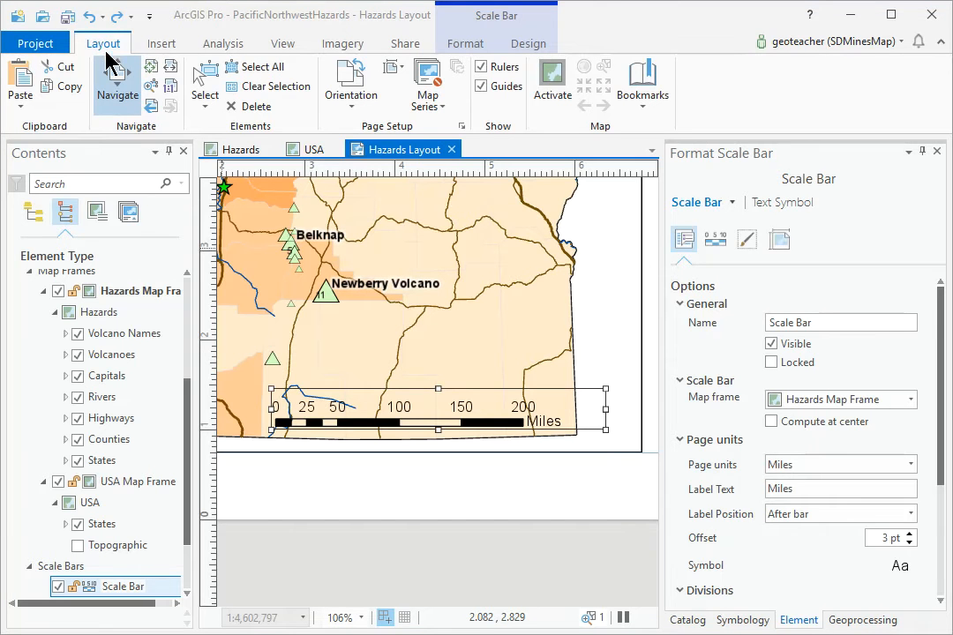
pyautogui.click(213, 78)
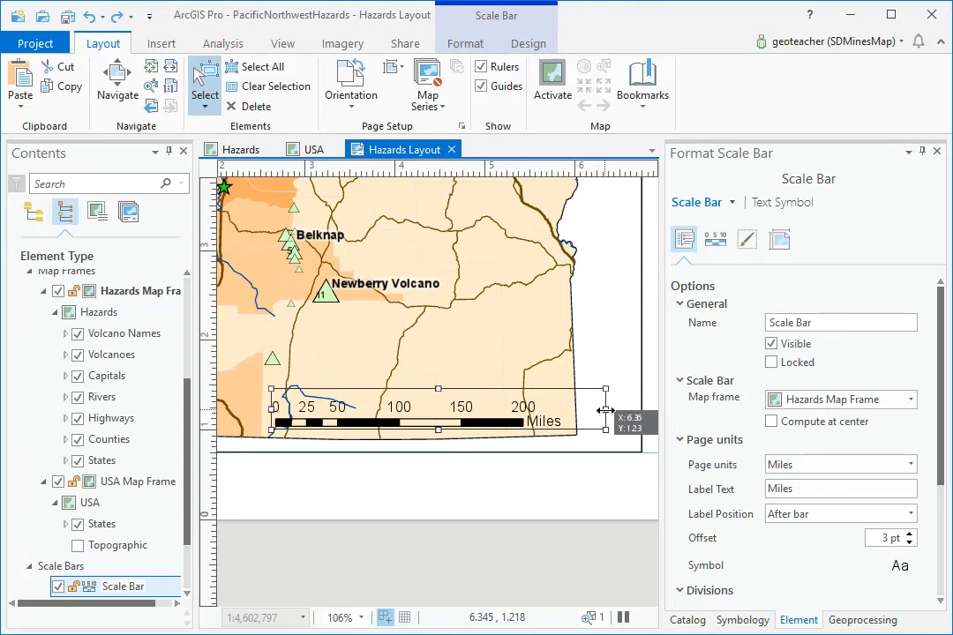
pyautogui.moveTo(605, 410); pyautogui.dragTo(567, 411)
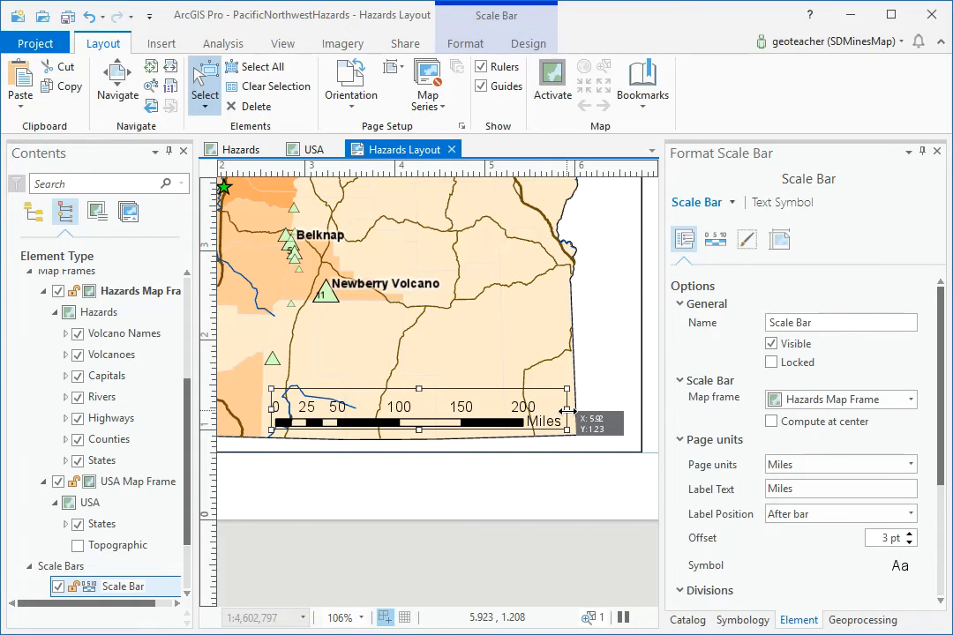
pyautogui.moveTo(567, 412); pyautogui.dragTo(510, 411)
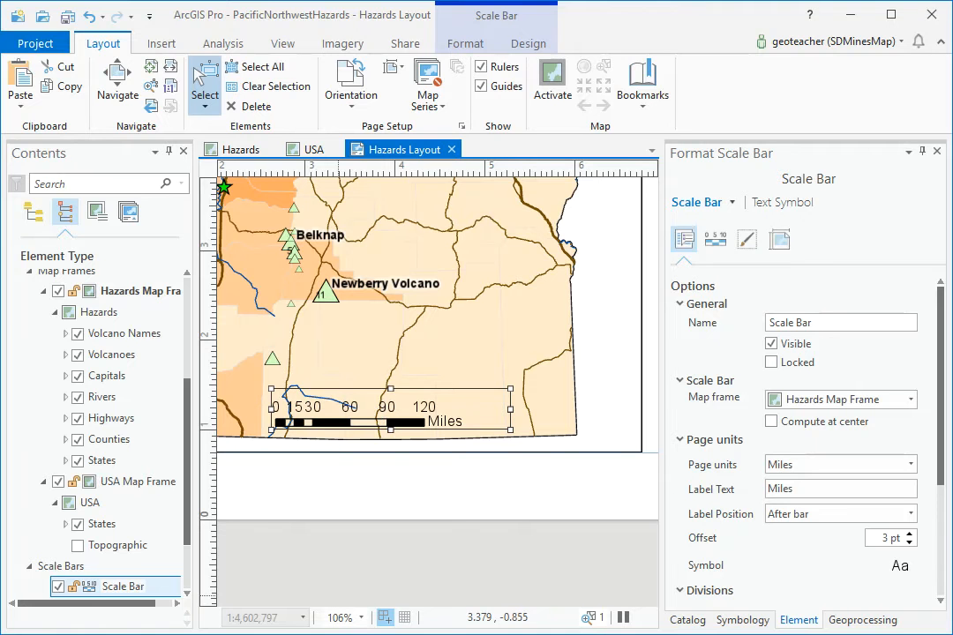
# - Set the scale bar's fitting strategy to Adjust number of divisions, with a division value of 50 miles and 2 subdivisions
pyautogui.click(525, 44)
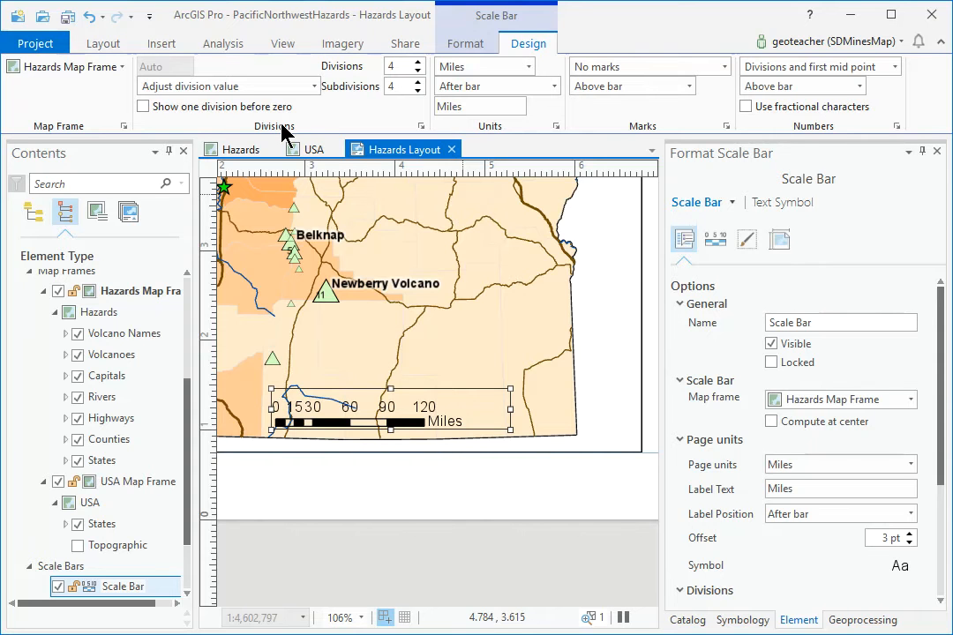
pyautogui.click(314, 87)
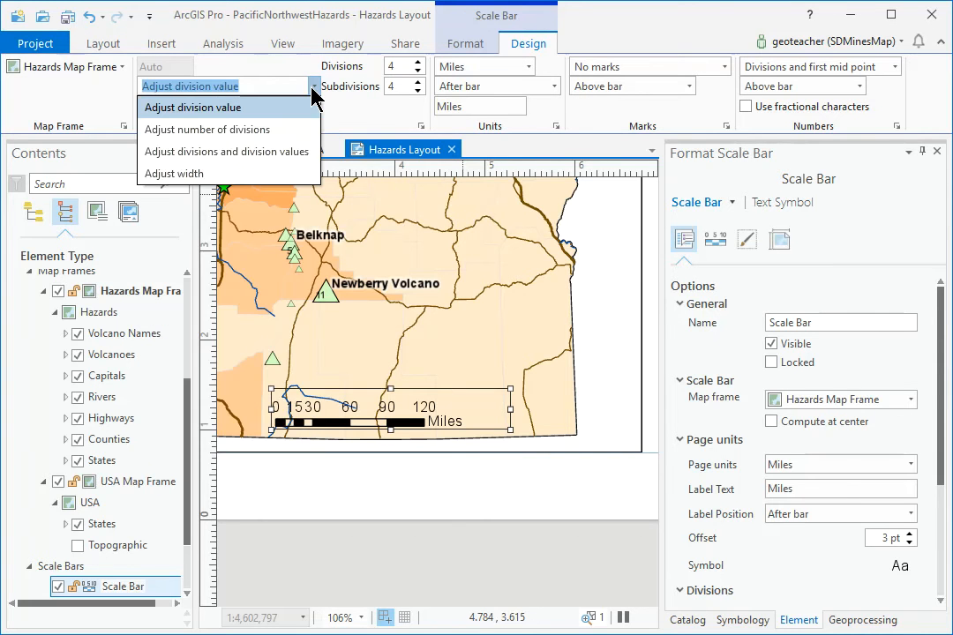
pyautogui.click(279, 132)
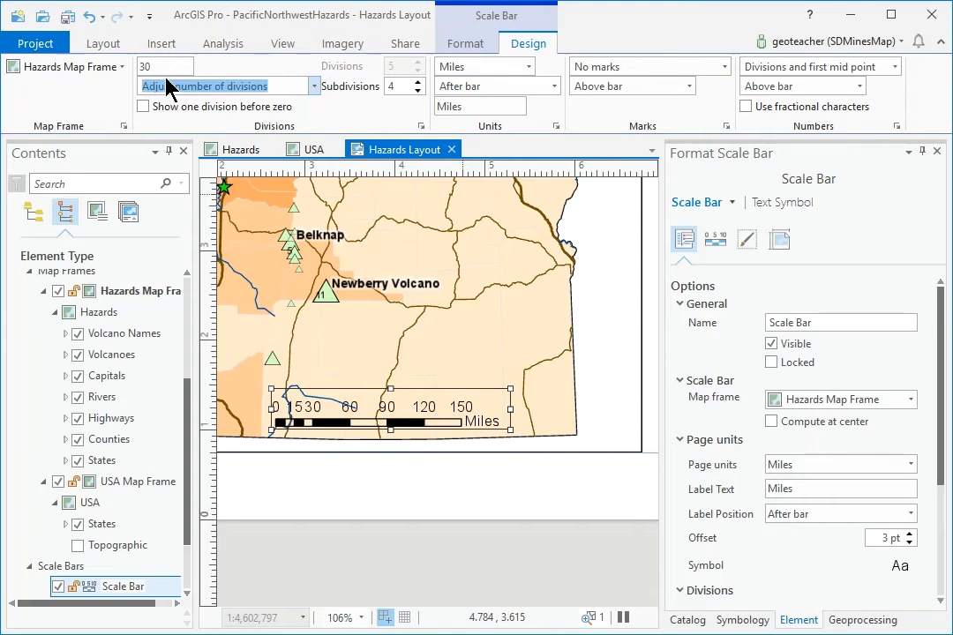
pyautogui.click(160, 67)
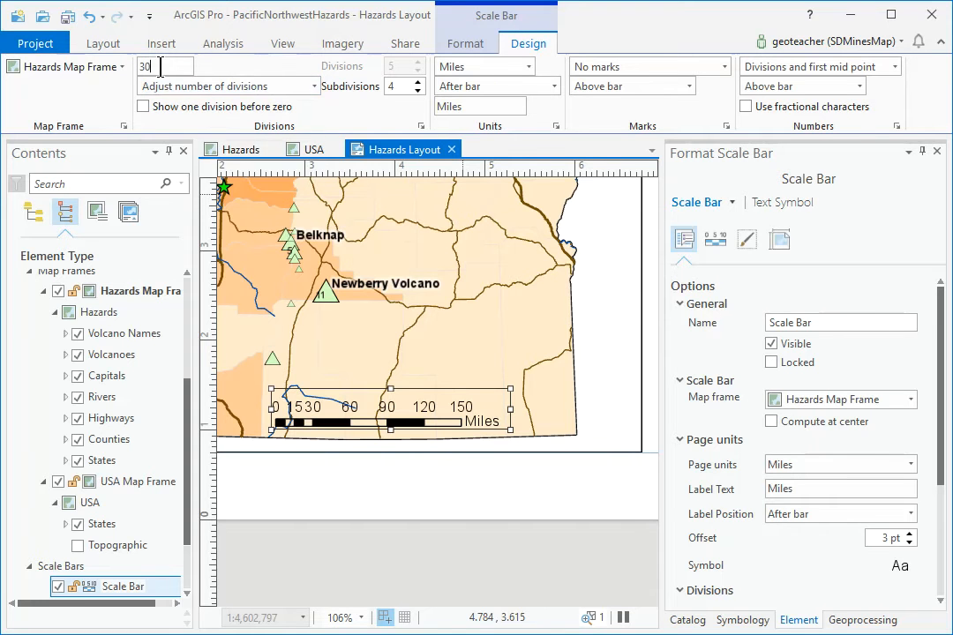
pyautogui.press('BackSpace')
pyautogui.press('BackSpace')
pyautogui.write('5')
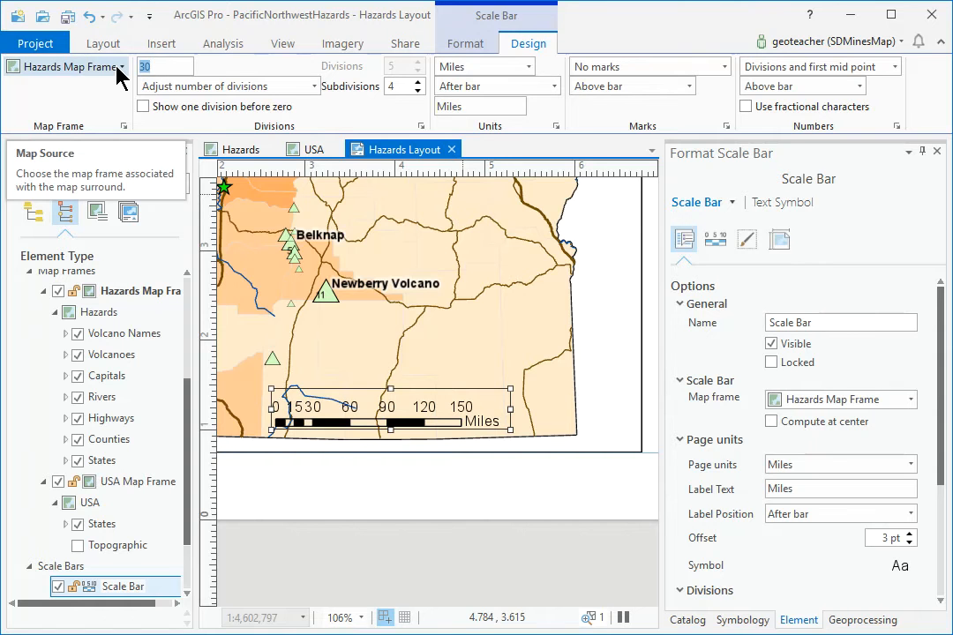
pyautogui.write('0')
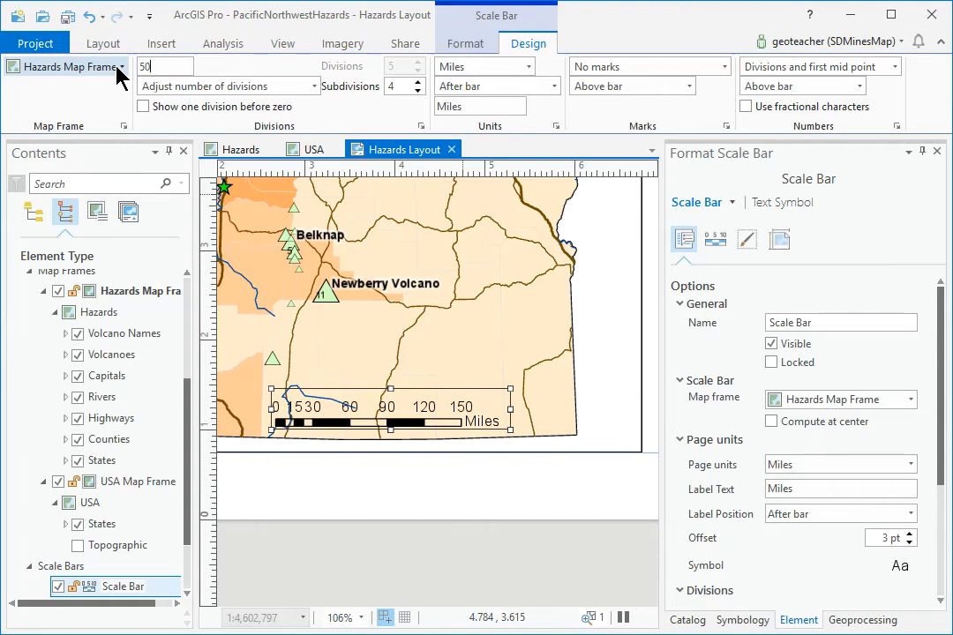
pyautogui.click(419, 92)
pyautogui.click(417, 91)
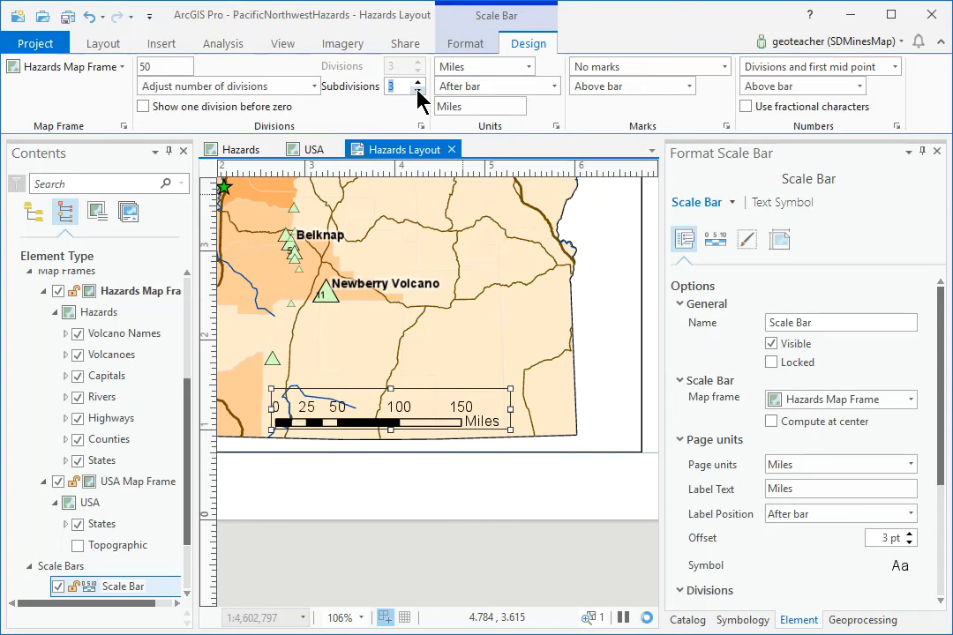
pyautogui.click(418, 91)
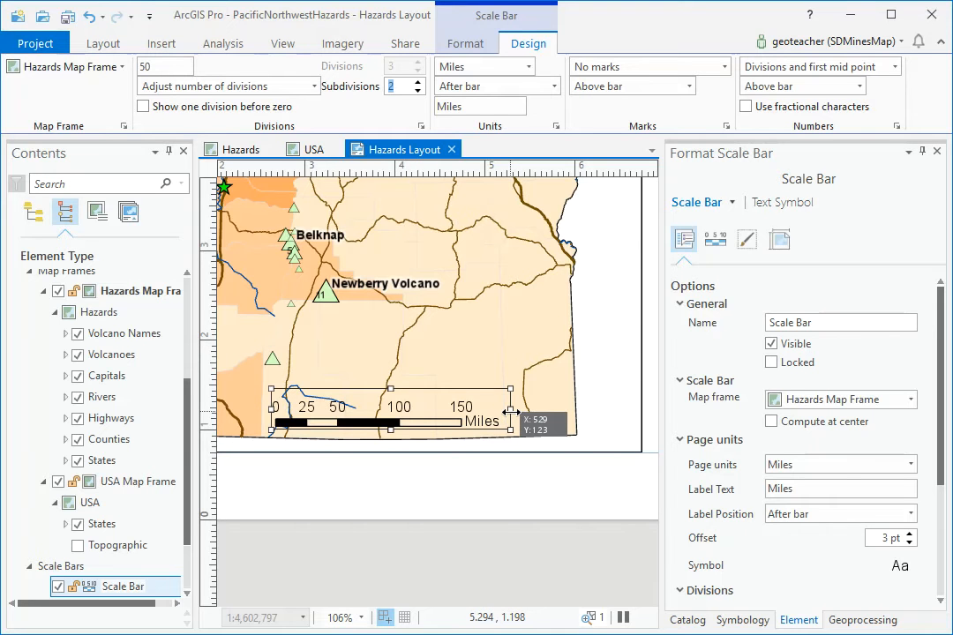
# - Narrow the scale bar to about 2.15 in wide, ending at 100 miles, and move it into the map's southeast corner
pyautogui.moveTo(511, 410); pyautogui.dragTo(465, 410)
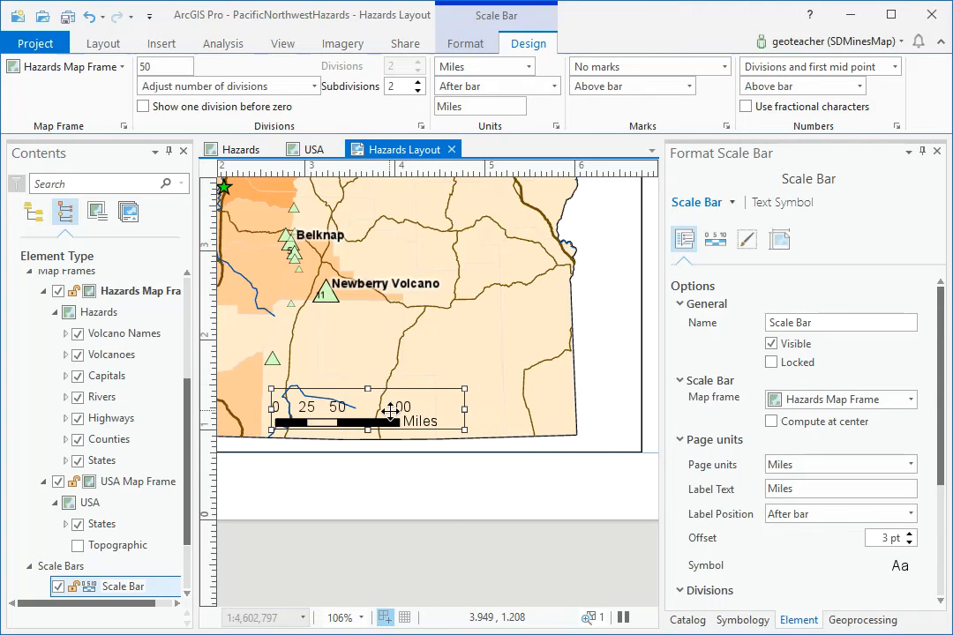
pyautogui.moveTo(391, 411); pyautogui.dragTo(477, 402)
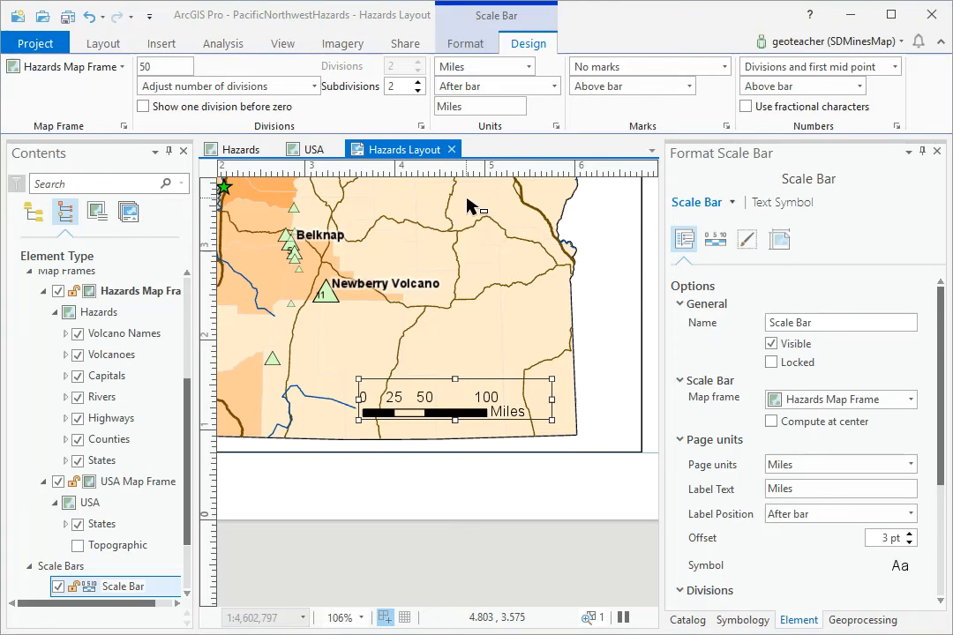
# - Give the scale bar a Sand background and save the project
pyautogui.click(466, 44)
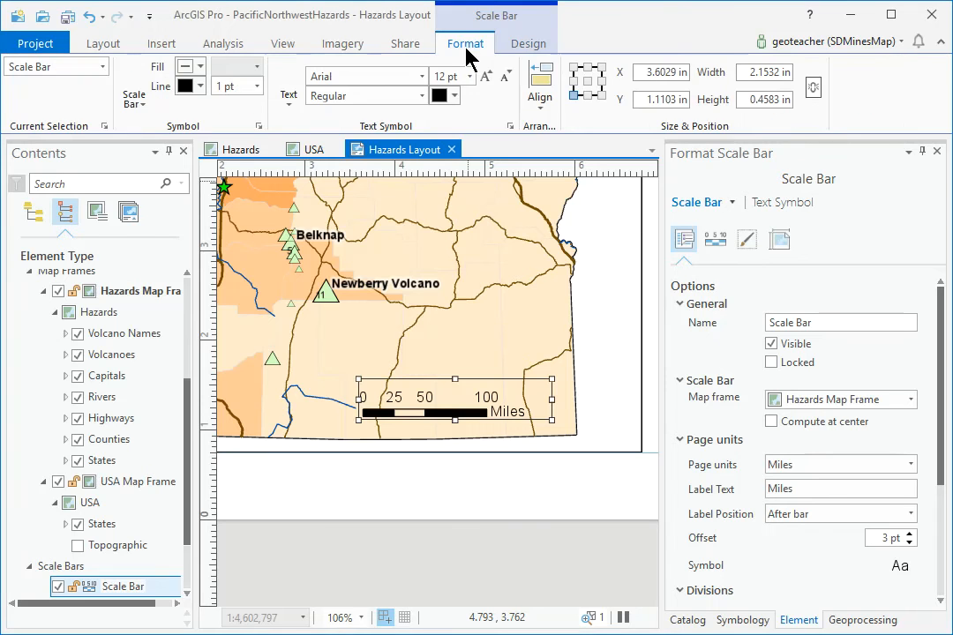
pyautogui.click(102, 67)
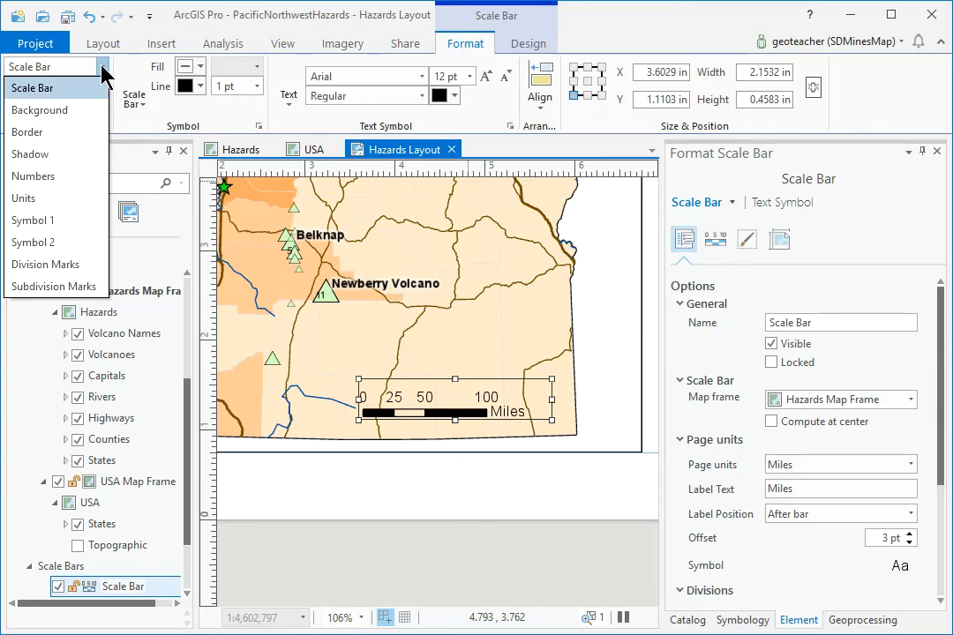
pyautogui.click(75, 111)
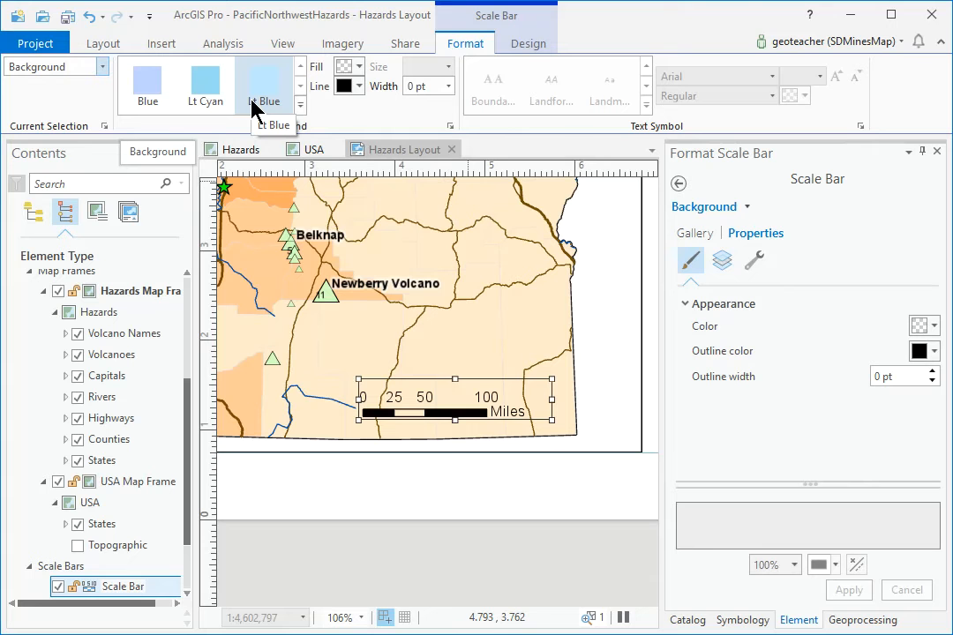
pyautogui.click(300, 106)
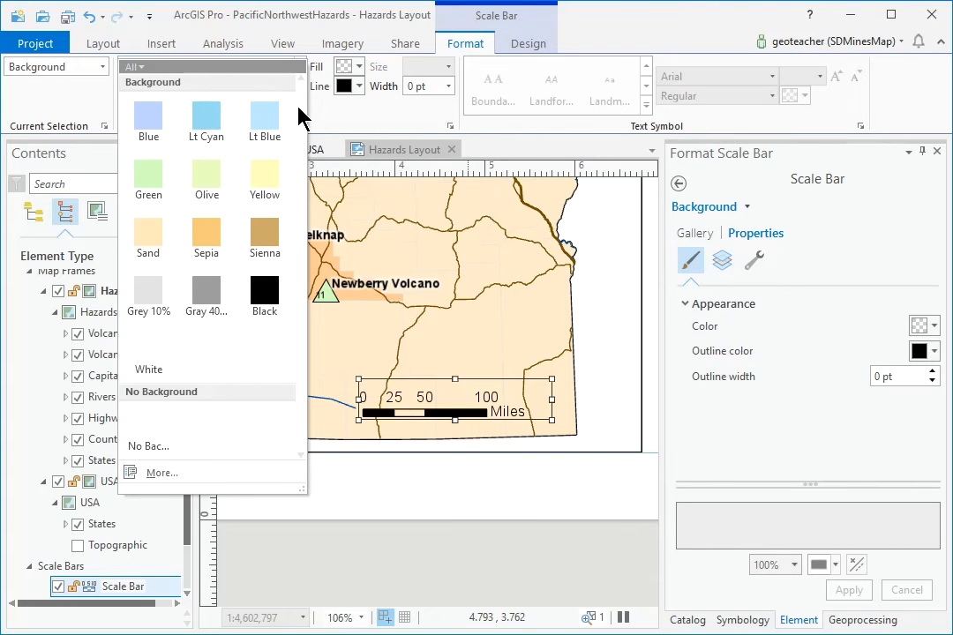
pyautogui.click(150, 244)
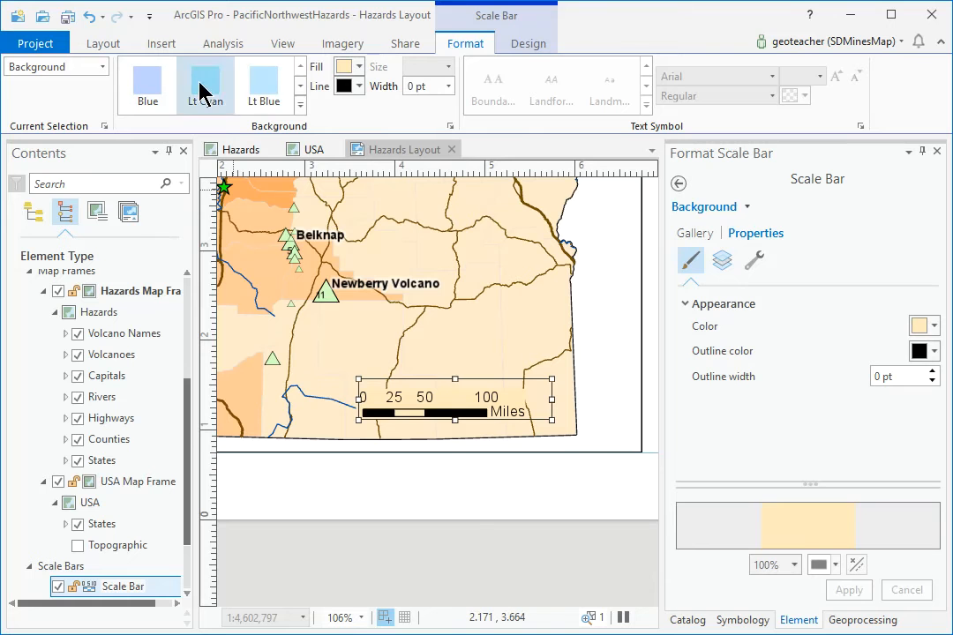
pyautogui.click(112, 49)
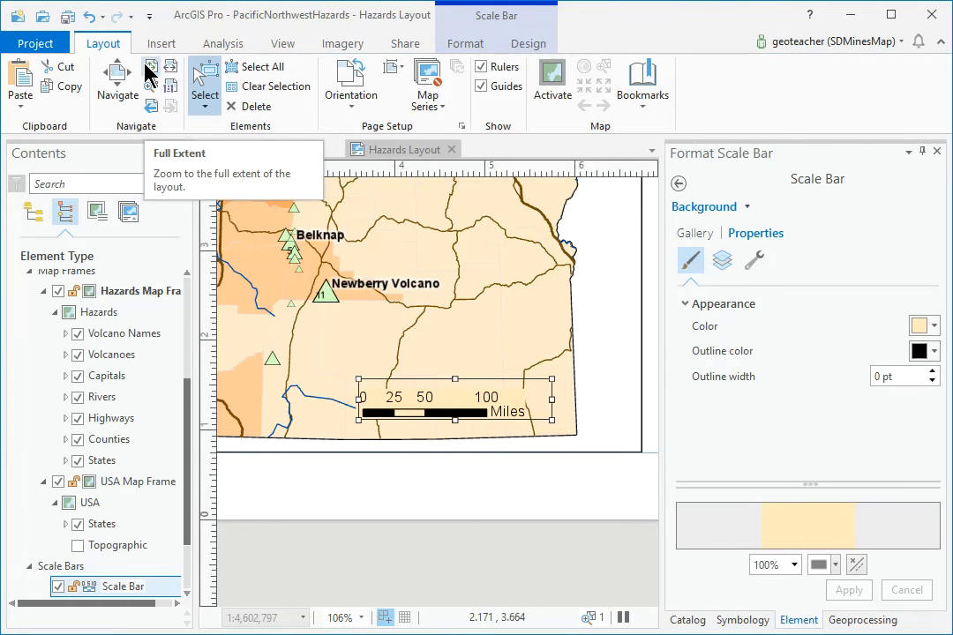
pyautogui.click(150, 74)
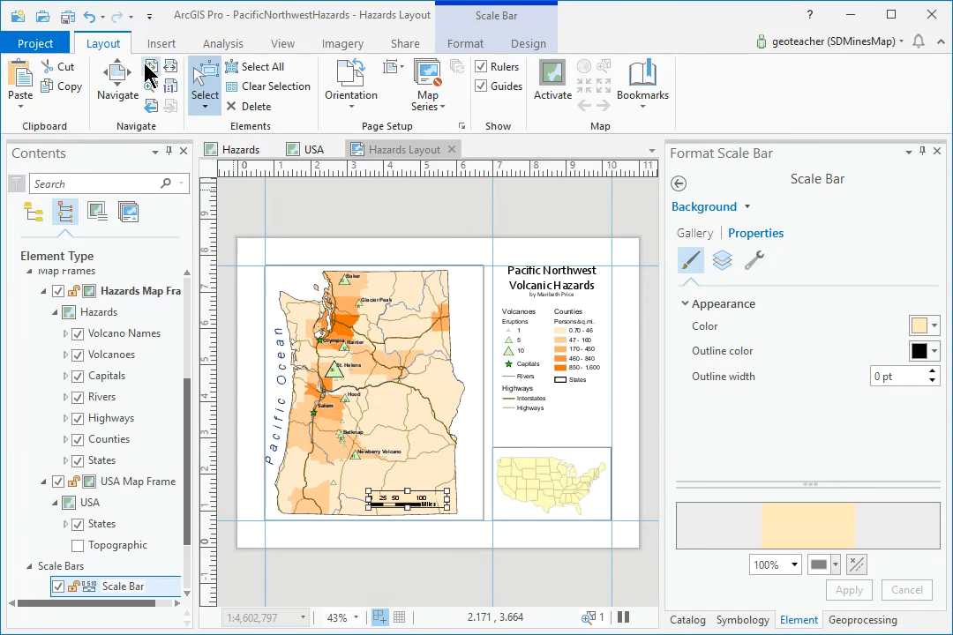
pyautogui.click(67, 18)
# - Insert a slim north arrow with the N at its base for the Hazards Map Frame, and place it just east of the scale bar
pyautogui.click(160, 298)
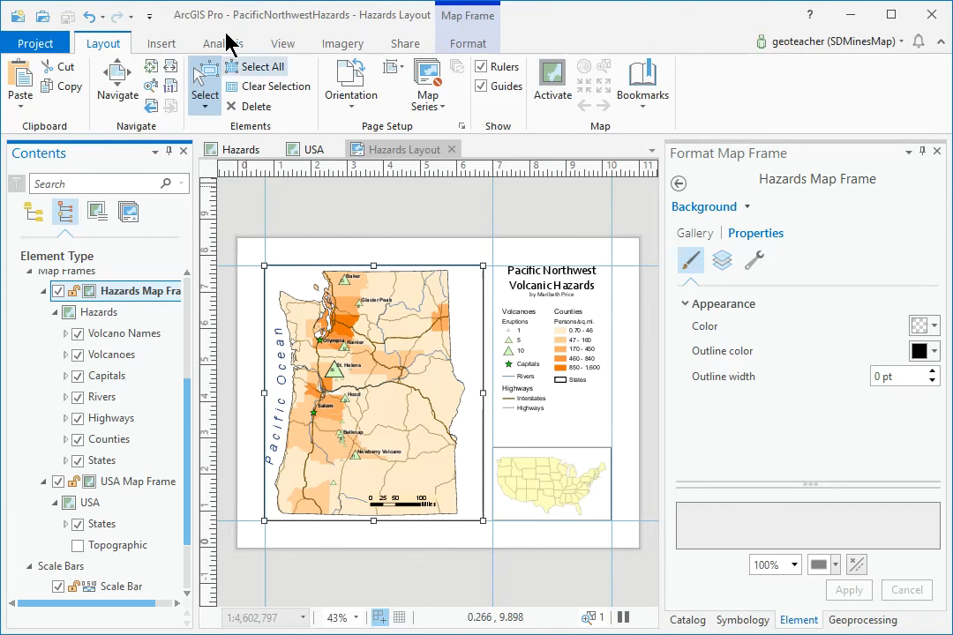
pyautogui.click(162, 46)
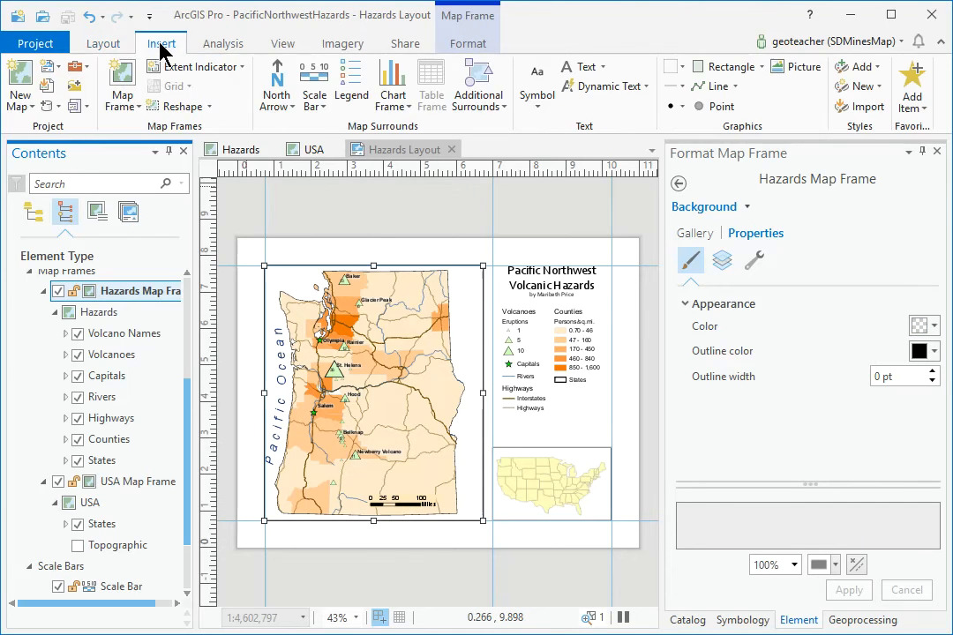
pyautogui.click(291, 104)
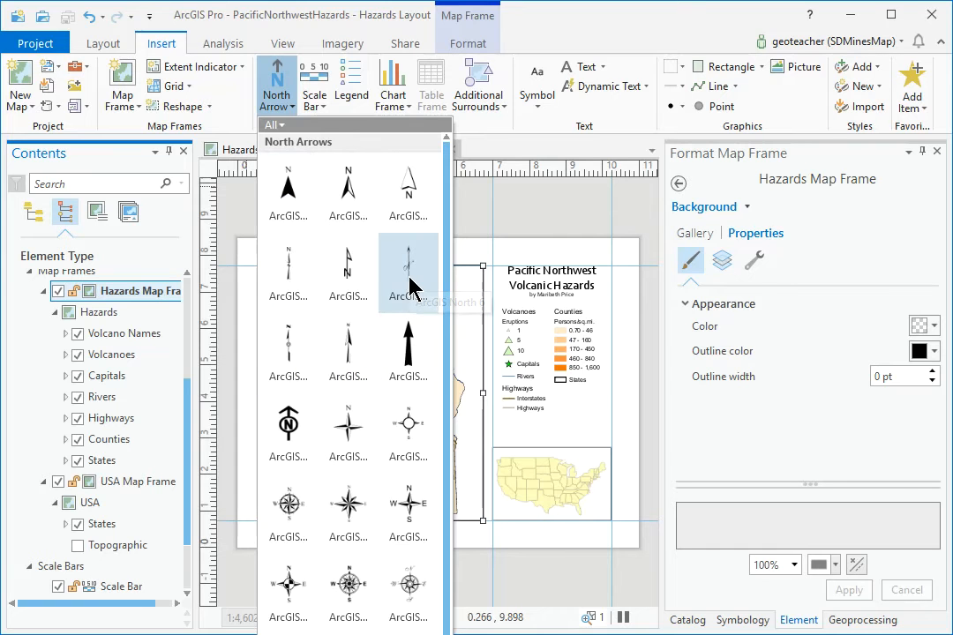
pyautogui.click(353, 275)
pyautogui.click(356, 278)
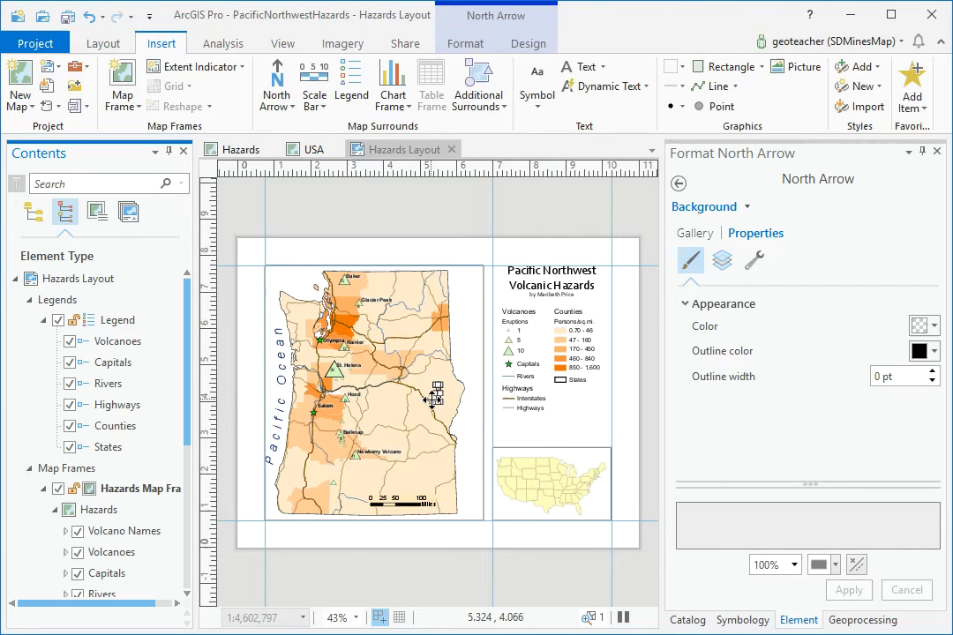
pyautogui.moveTo(432, 399); pyautogui.dragTo(466, 503)
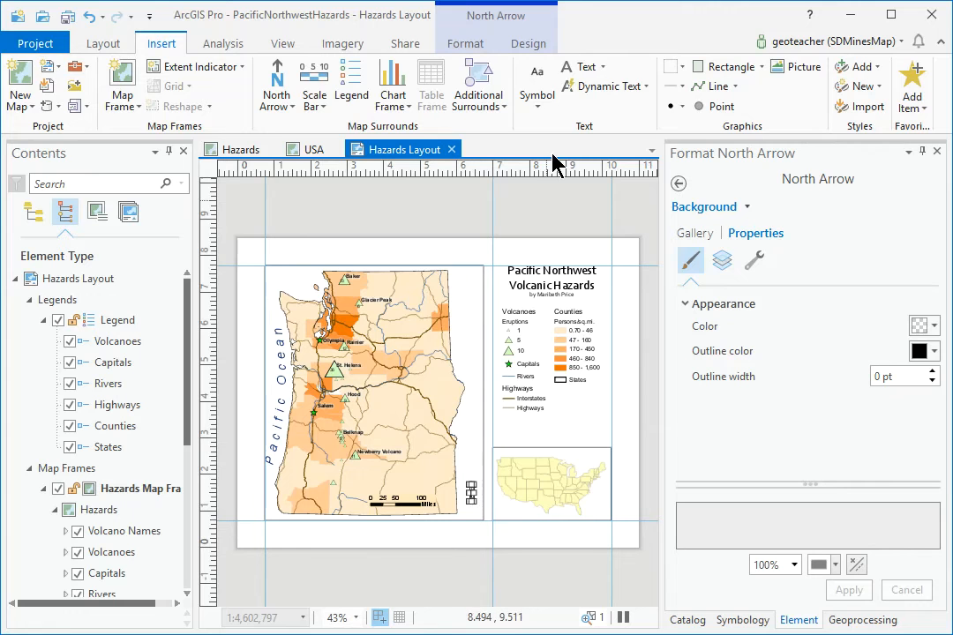
# - Add a Black Vertical Label Graticule to the Hazards Map Frame
pyautogui.click(528, 44)
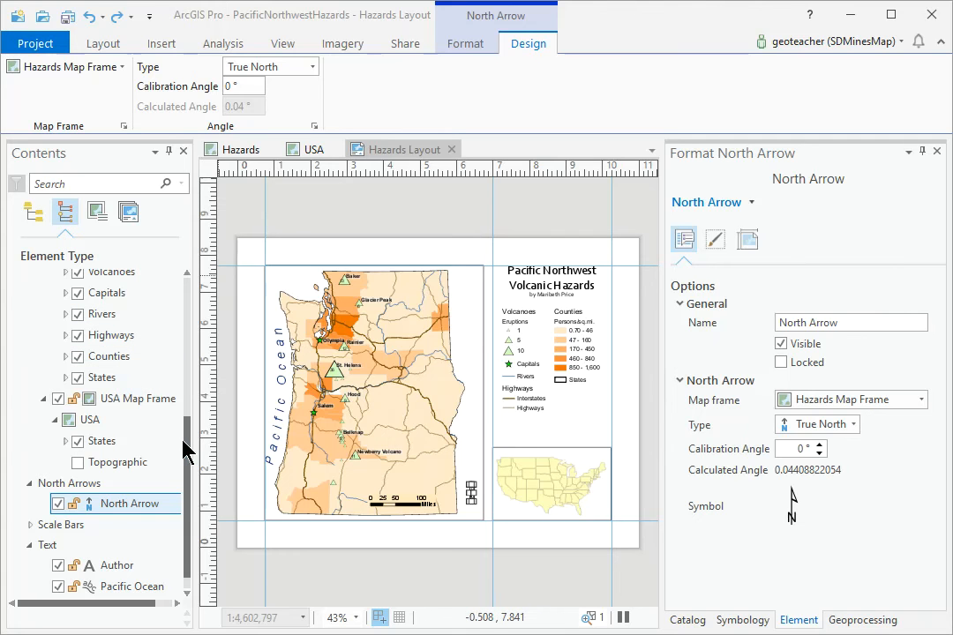
pyautogui.scroll(3, 150, 393)
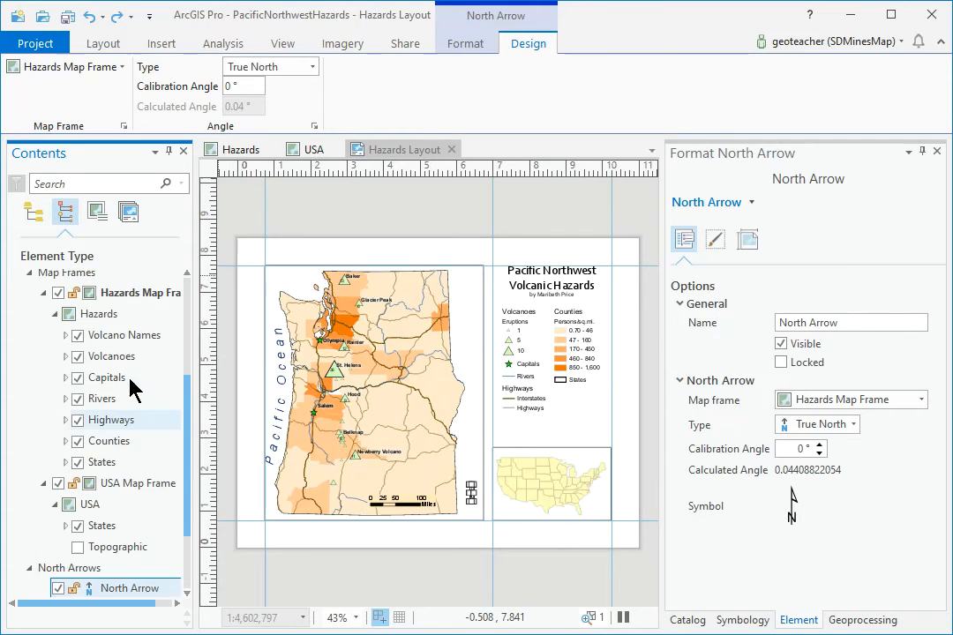
pyautogui.click(130, 378)
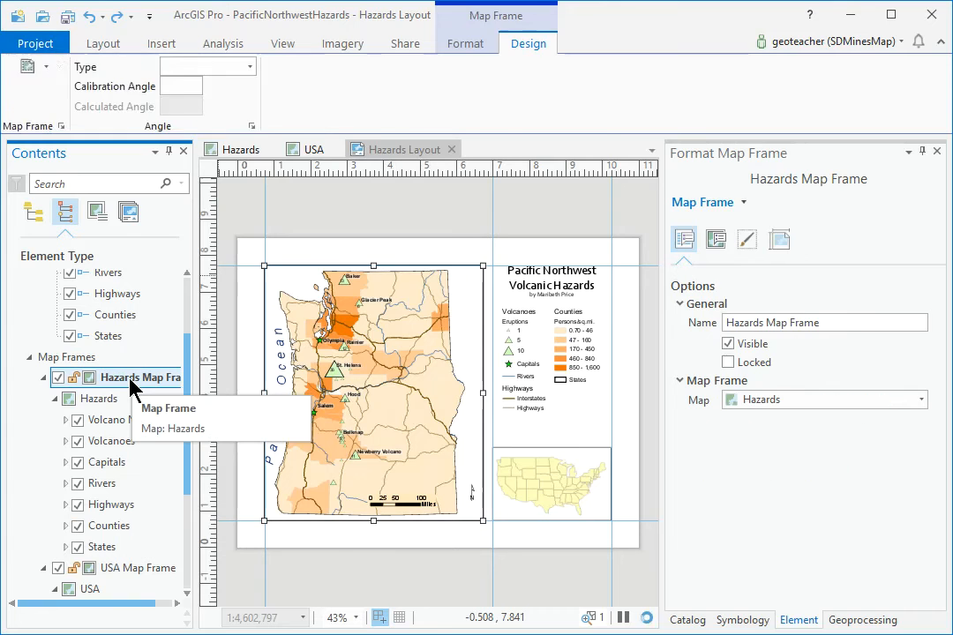
pyautogui.click(170, 50)
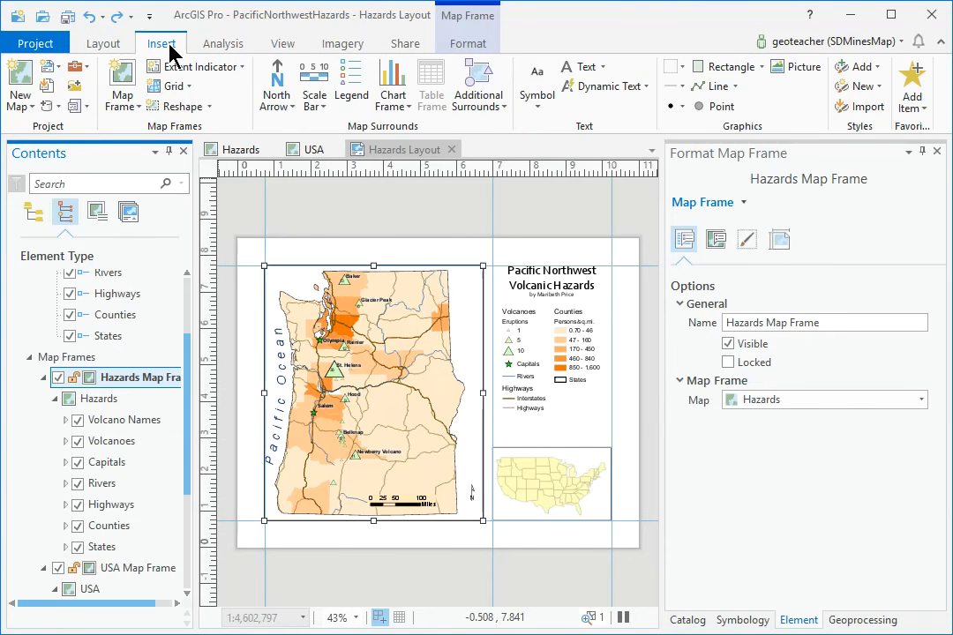
pyautogui.click(187, 94)
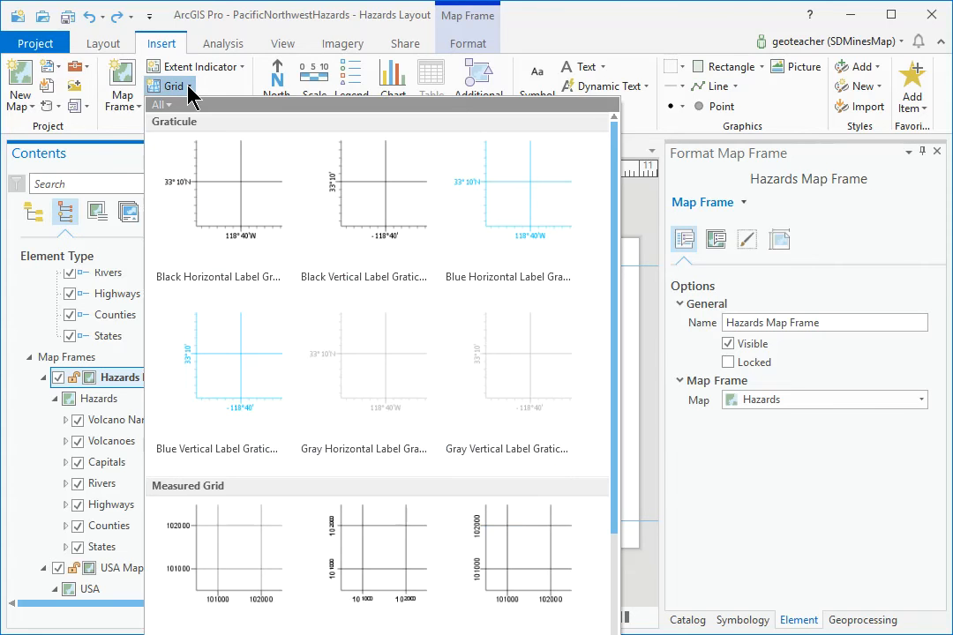
pyautogui.click(368, 213)
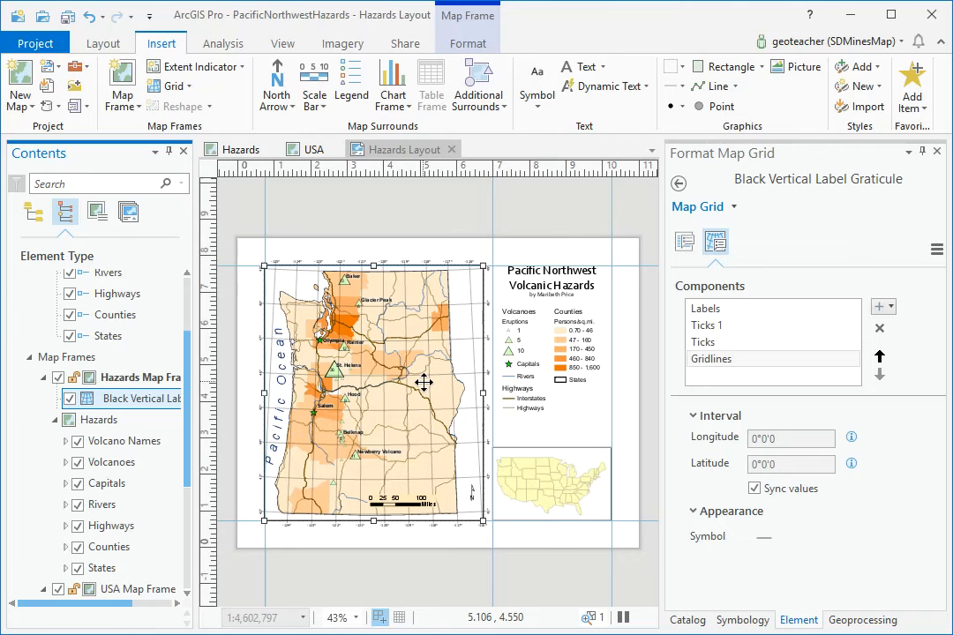
# - Set the graticule's Gridlines component to No color, apply it, and close the element formatting pane
pyautogui.rightClick(142, 408)
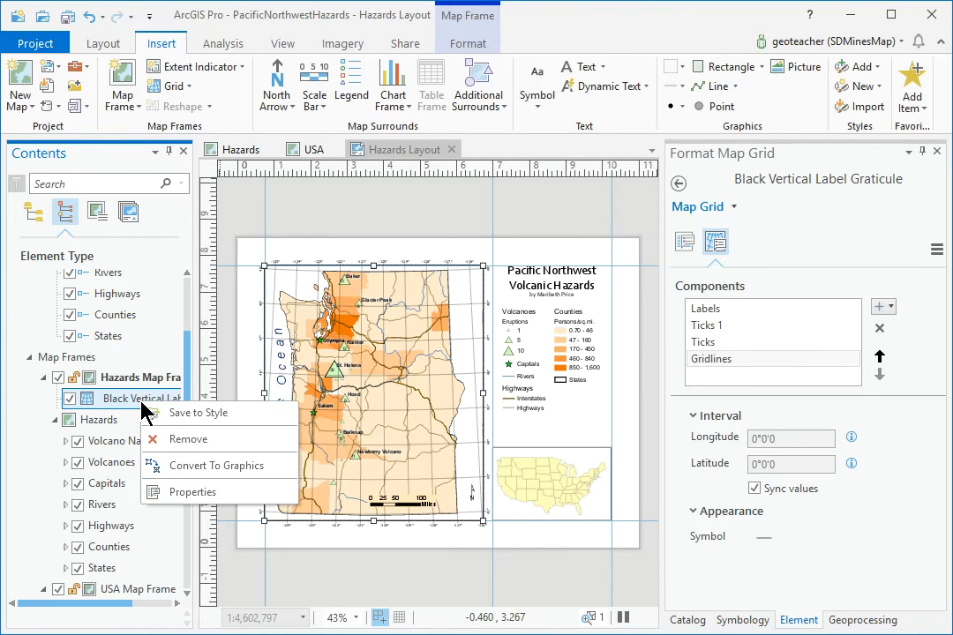
pyautogui.click(168, 492)
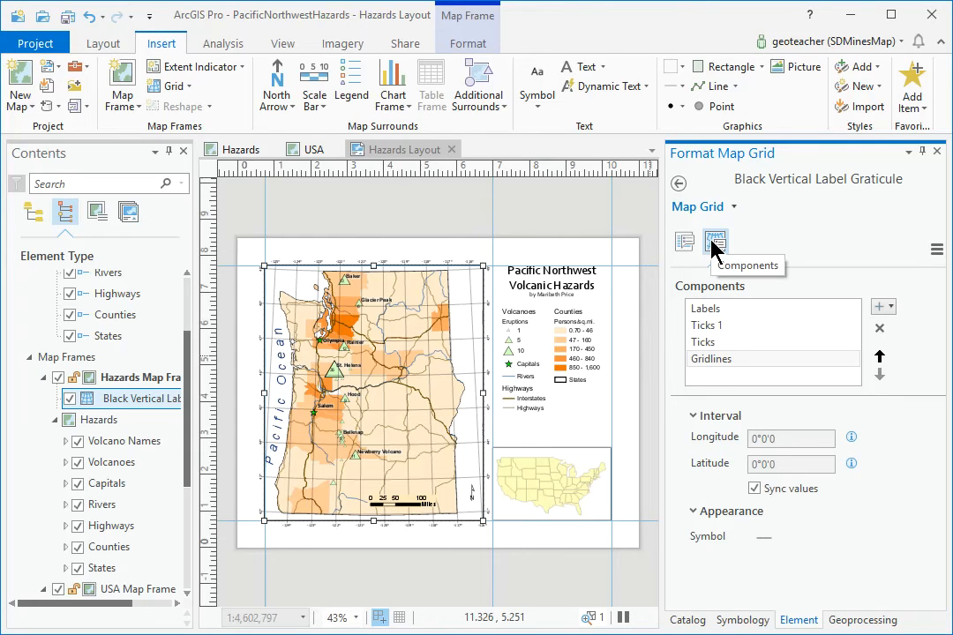
pyautogui.click(731, 367)
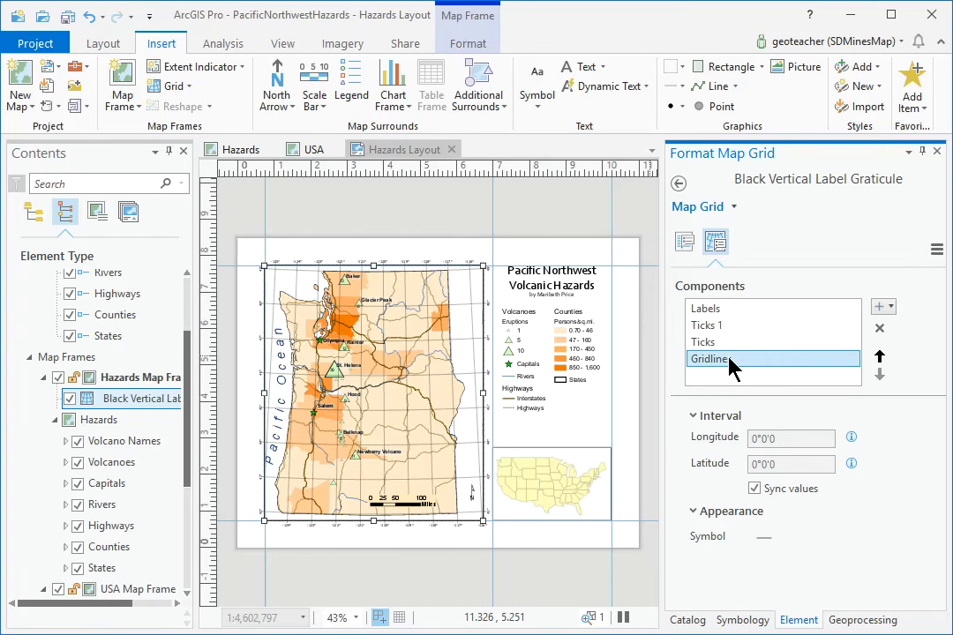
pyautogui.click(766, 542)
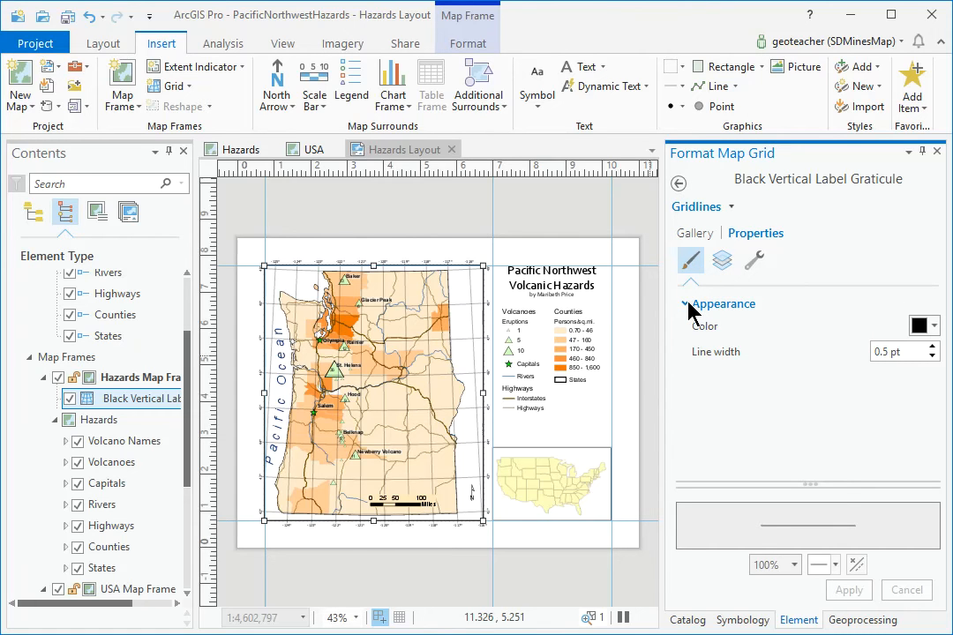
pyautogui.click(936, 326)
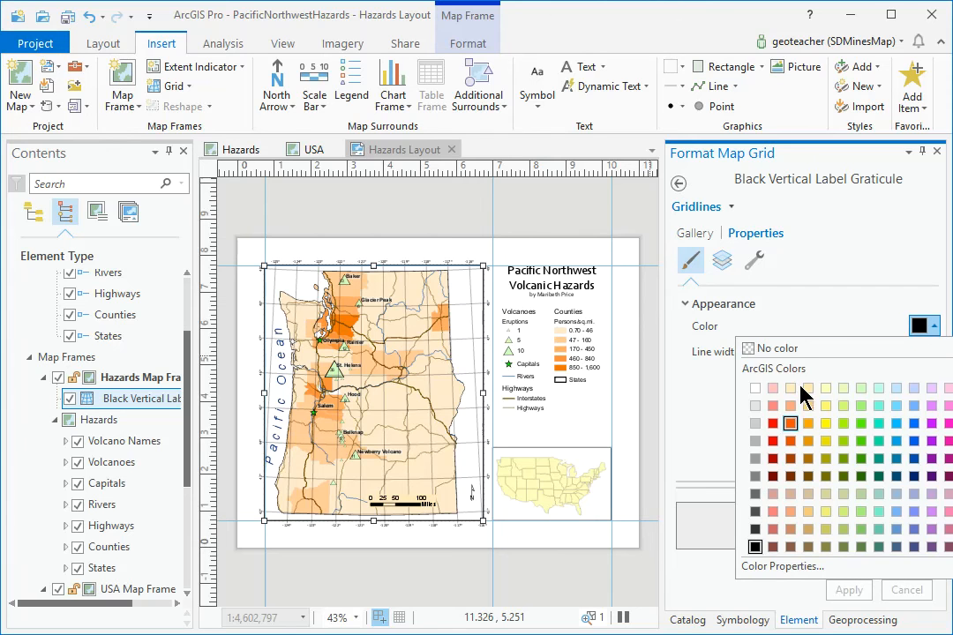
pyautogui.click(802, 353)
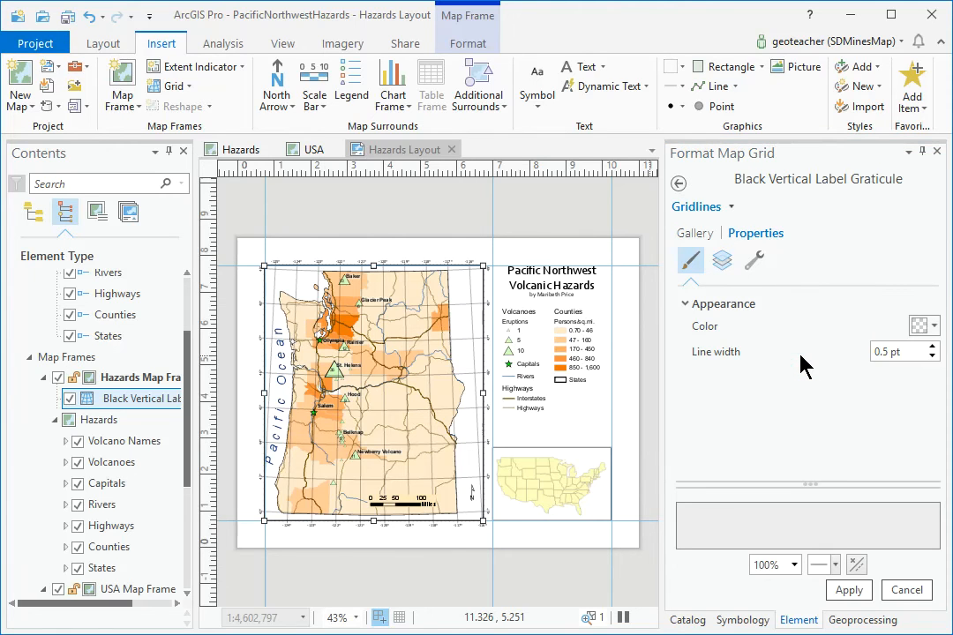
pyautogui.click(841, 593)
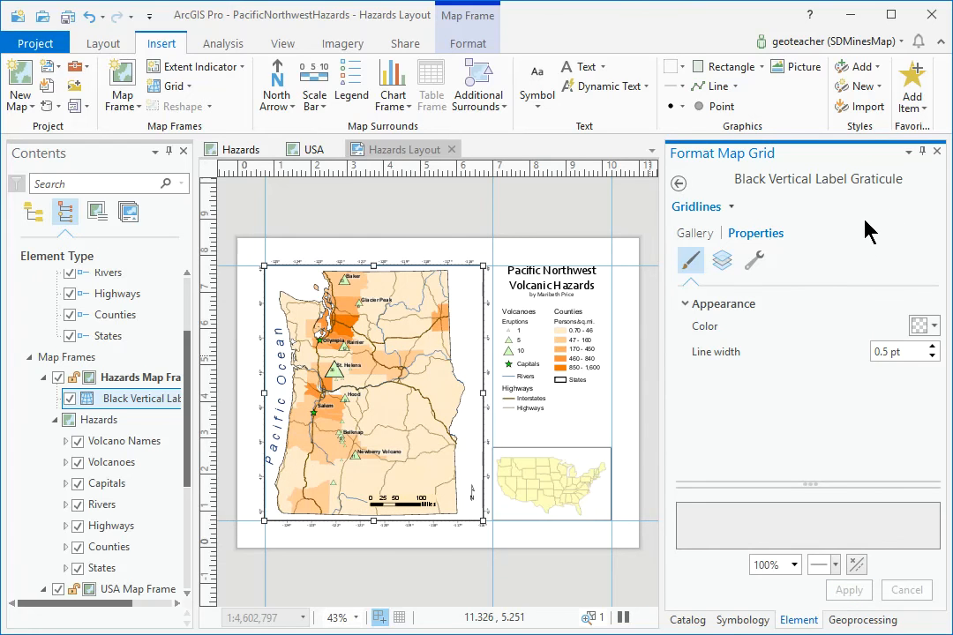
pyautogui.click(938, 155)
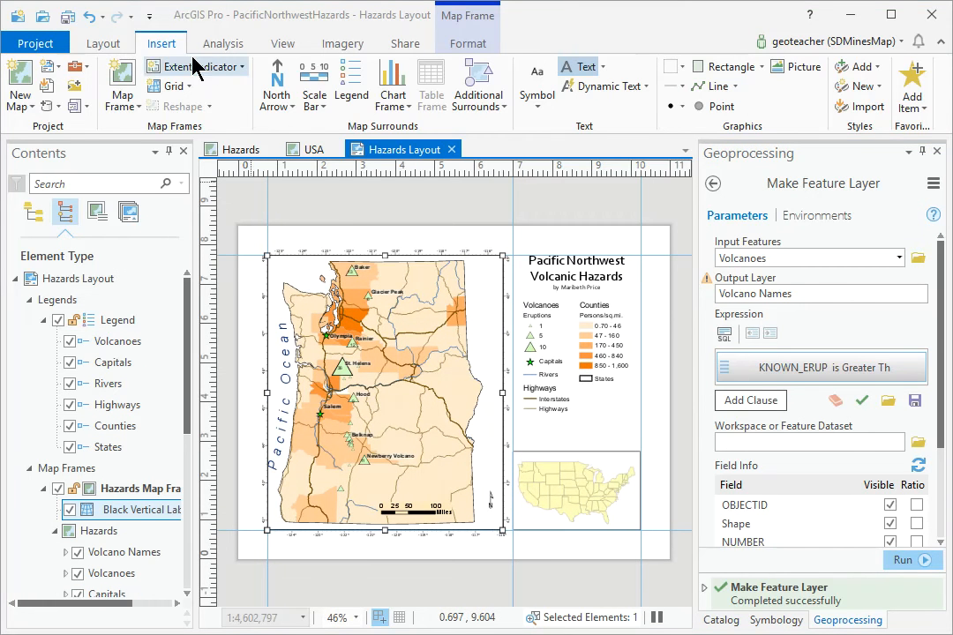
# - Add an about 3.25-in-wide text rectangle above the USA map: "Data source: Mastering ArcGIS Pro tutorial data, 1st edition [Download]. (2019) McGraw-Hill Higher Ed, Dubuque, IA [October, 2019]."
pyautogui.click(106, 40)
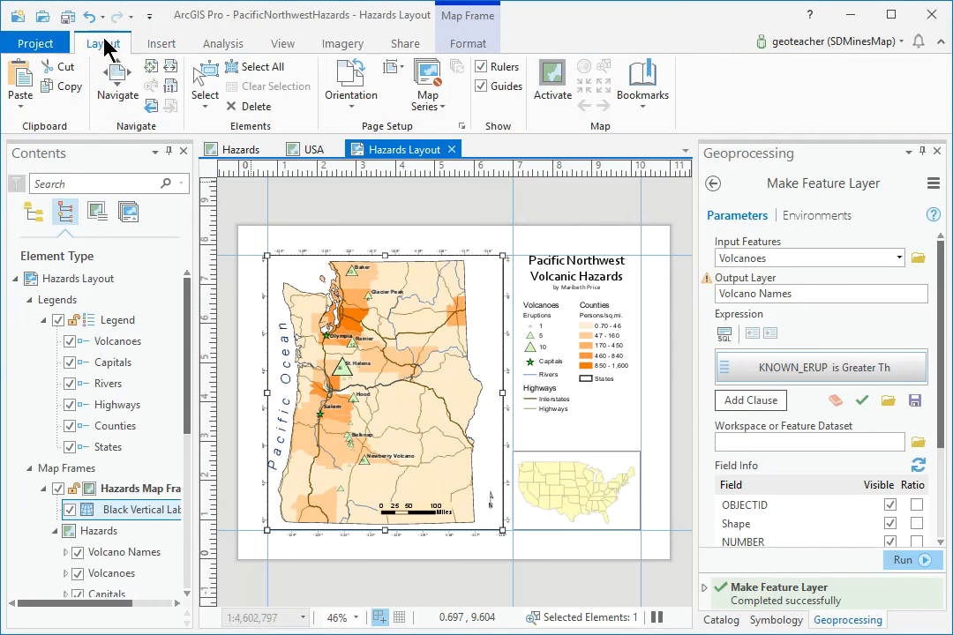
pyautogui.click(115, 86)
pyautogui.scroll(4, 586, 441)
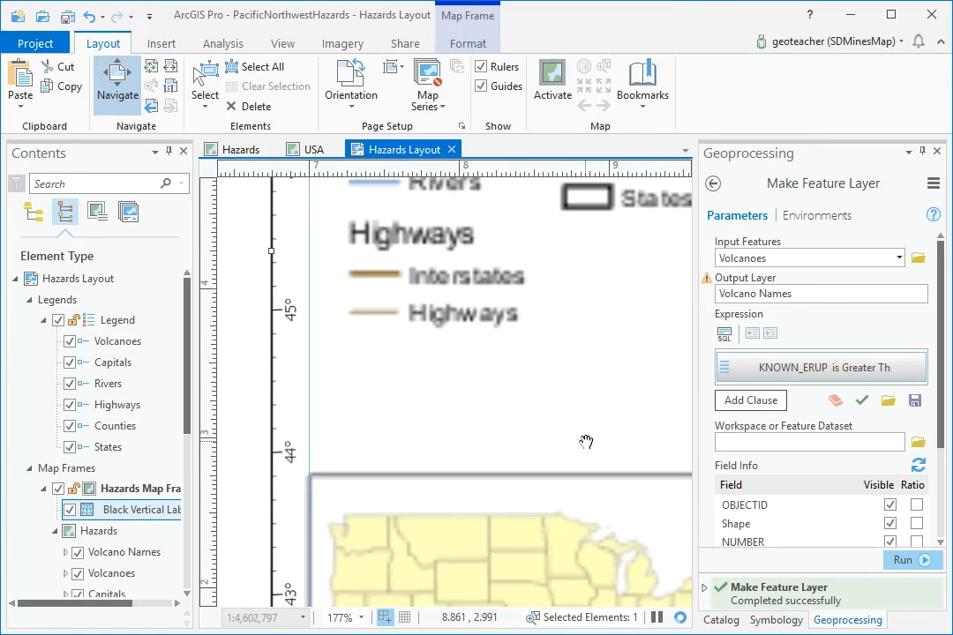
pyautogui.moveTo(543, 425); pyautogui.dragTo(491, 435)
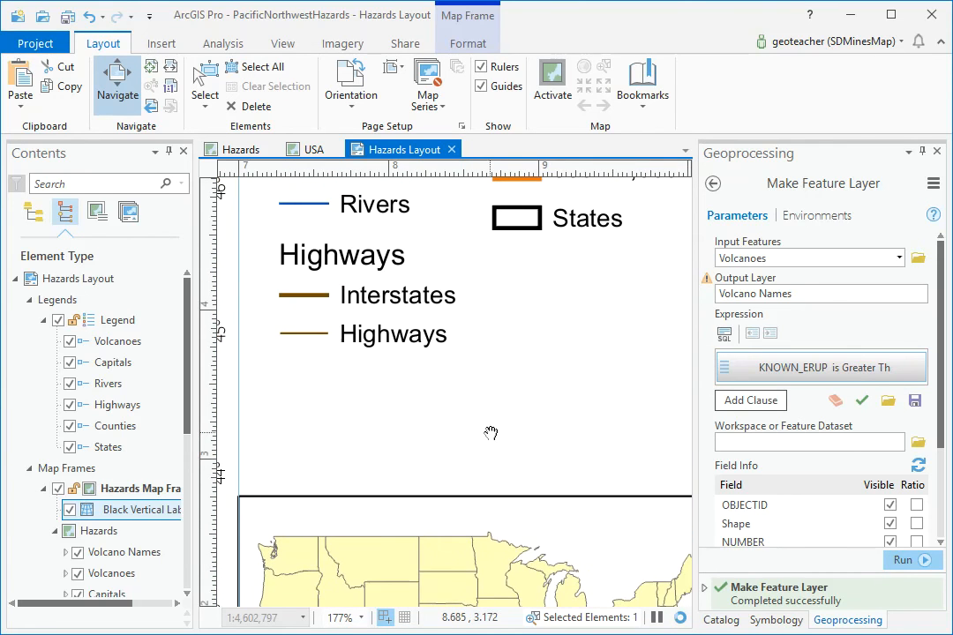
pyautogui.scroll(-2, 491, 433)
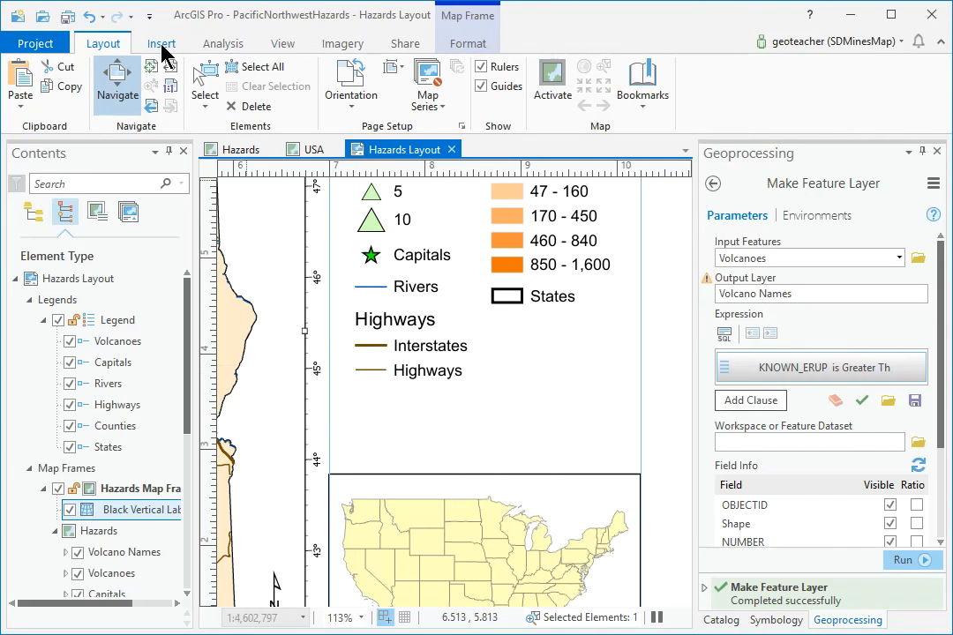
pyautogui.click(161, 49)
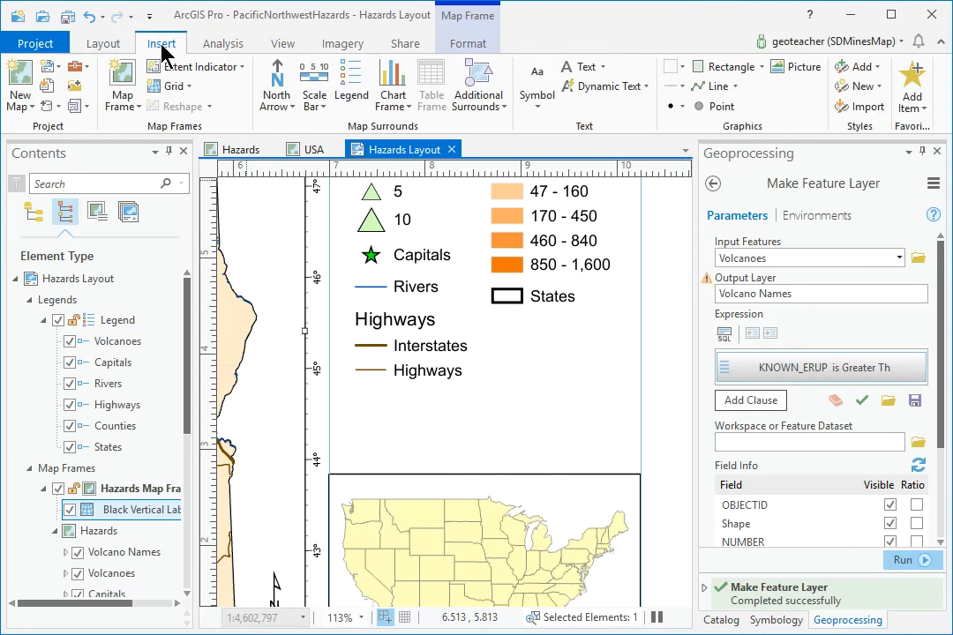
pyautogui.click(605, 69)
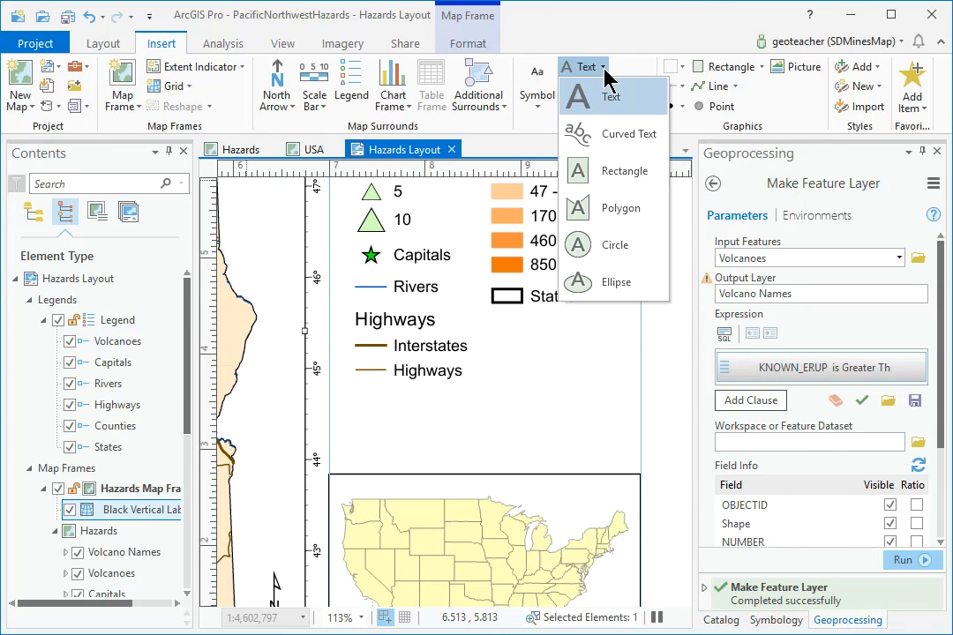
pyautogui.click(622, 174)
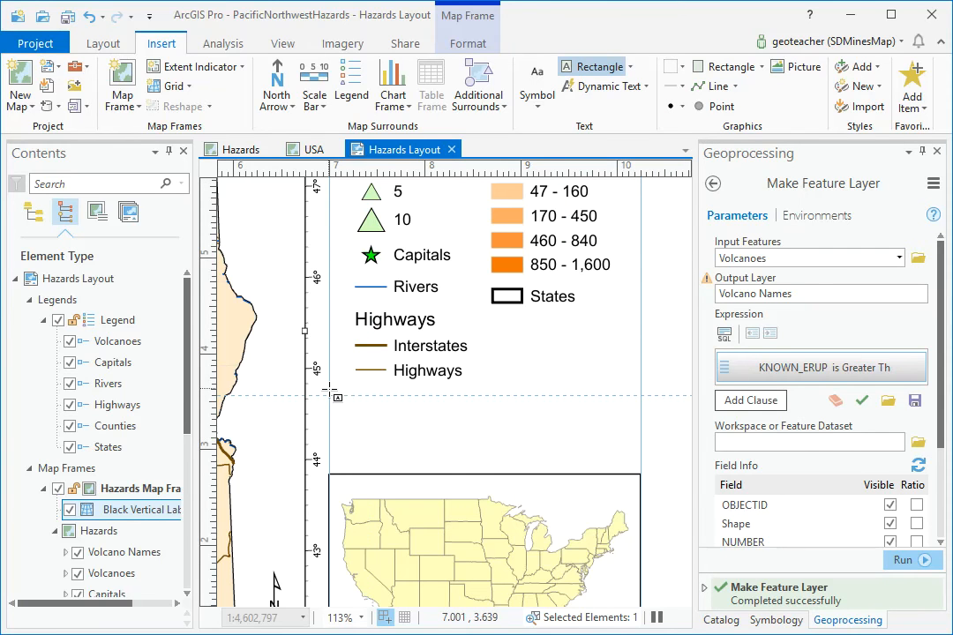
pyautogui.moveTo(330, 394); pyautogui.dragTo(637, 471)
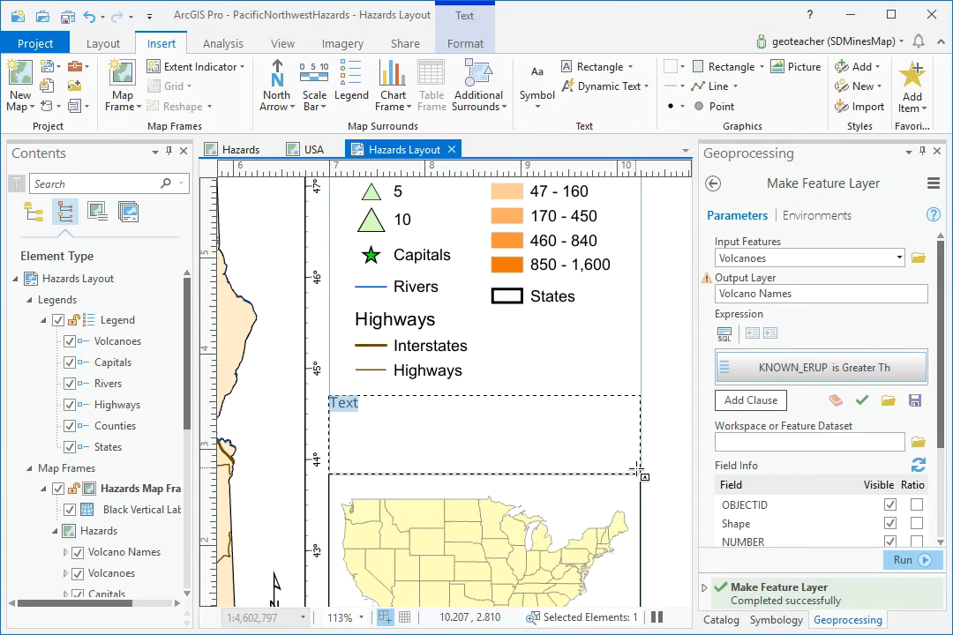
pyautogui.write('Data source: Mastering ArcGIS Pro tutorial data, 1st edition [Download]. (2019) McGraw-Hill Higher Ed, Dubuque, IA [October, 2019].')
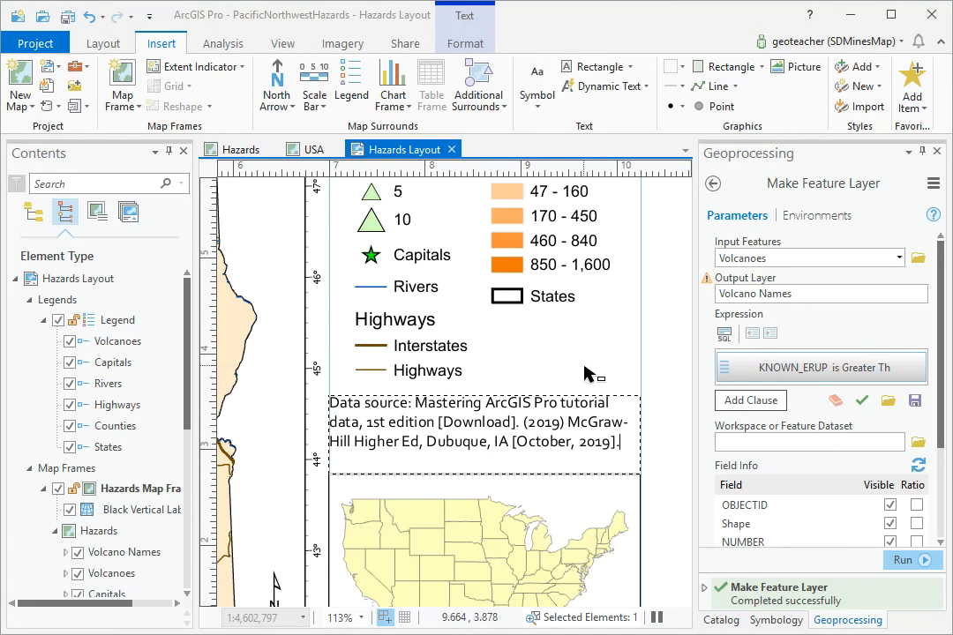
pyautogui.press('Escape')
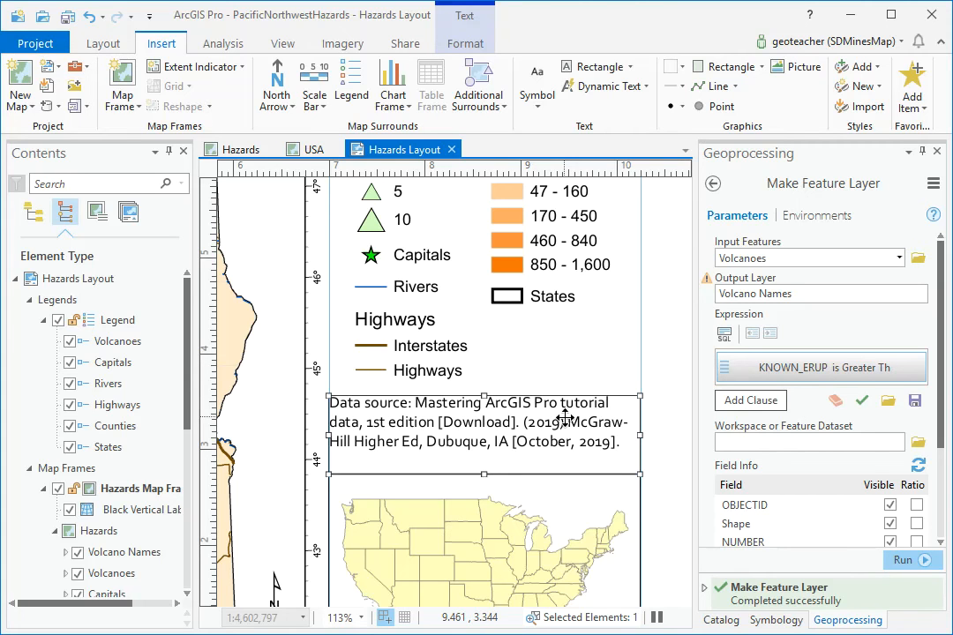
# - Format the data source text as Arial 10 pt and raise its box's lower edge to make it about 0.63 in high
pyautogui.click(469, 49)
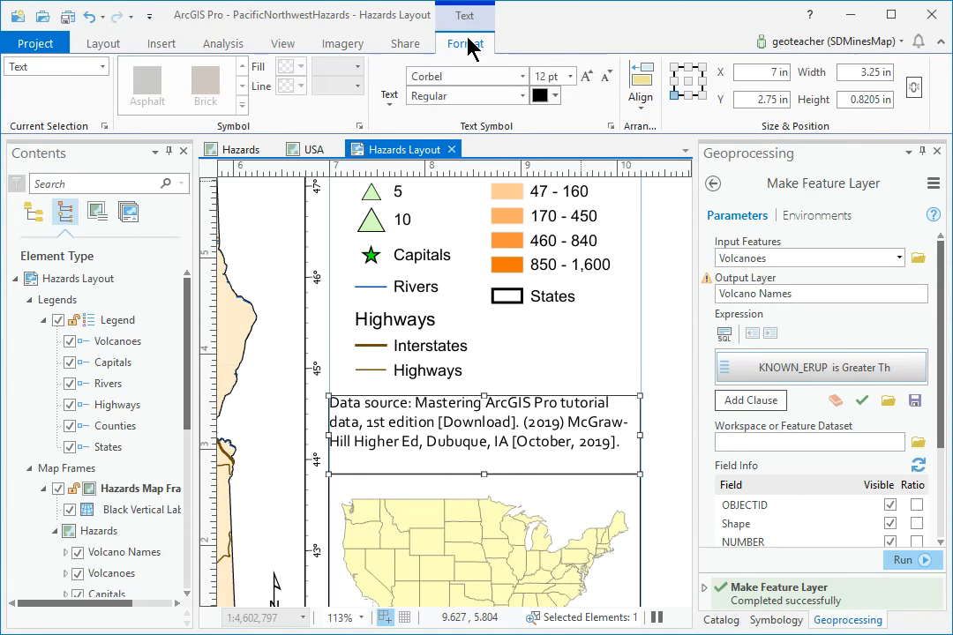
pyautogui.click(523, 78)
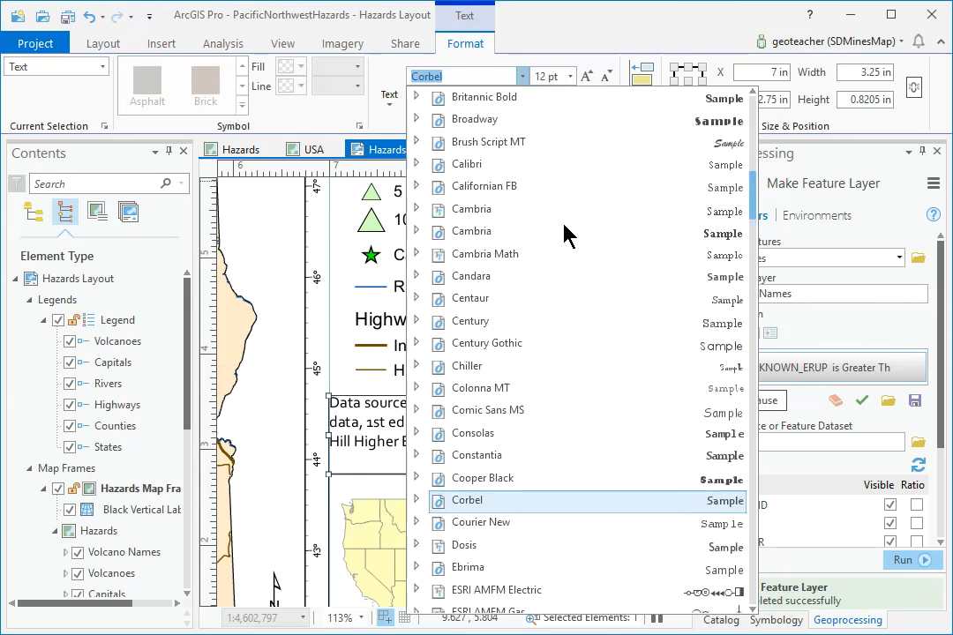
pyautogui.click(463, 189)
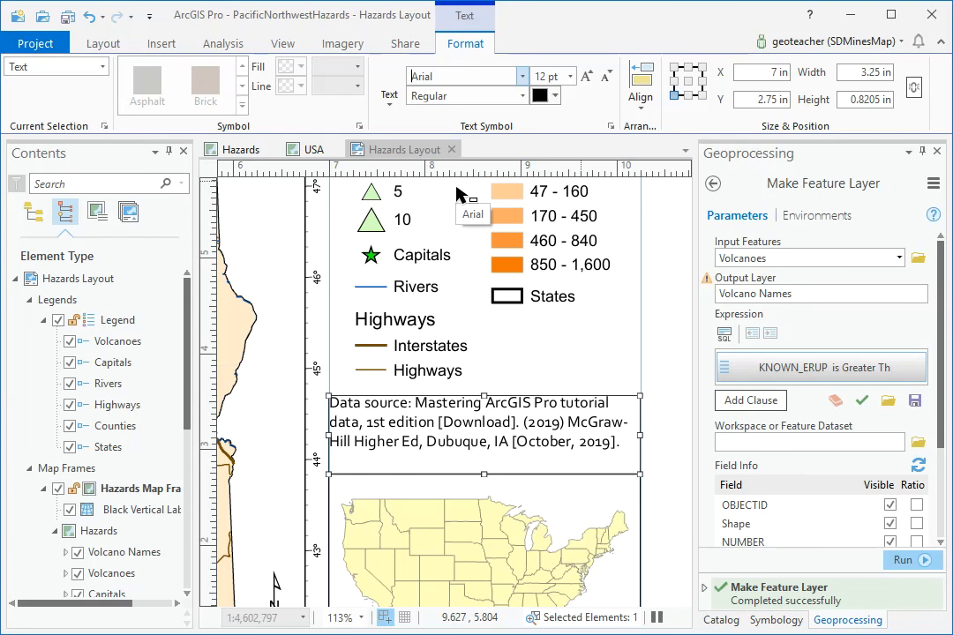
pyautogui.click(571, 78)
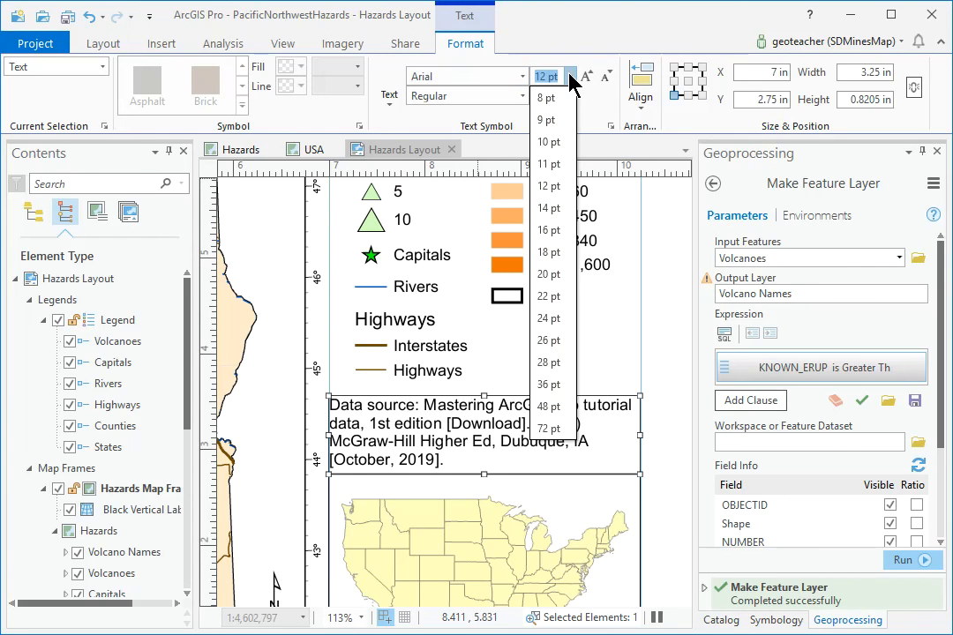
pyautogui.click(559, 151)
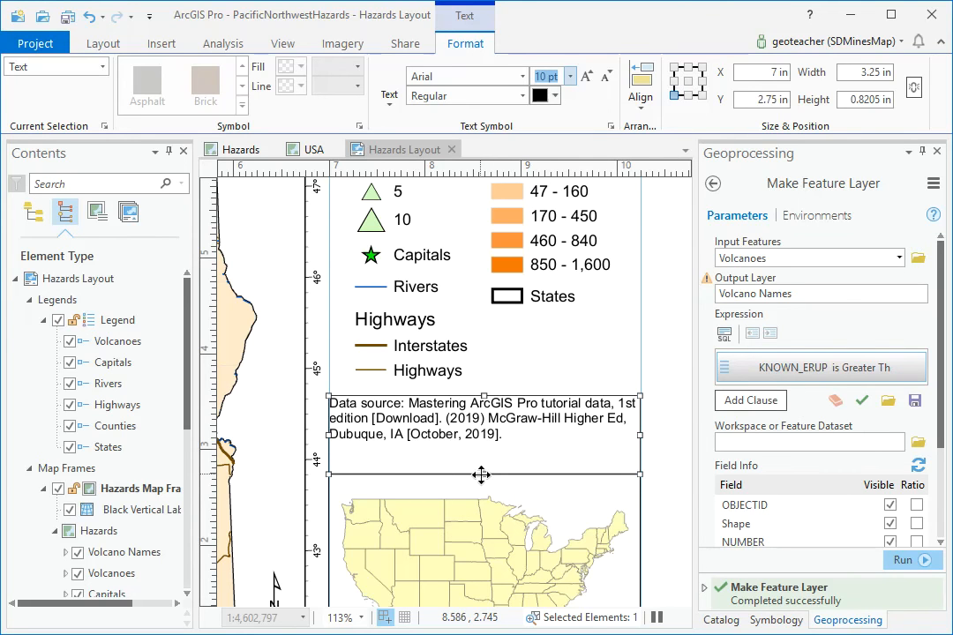
pyautogui.moveTo(486, 475); pyautogui.dragTo(484, 456)
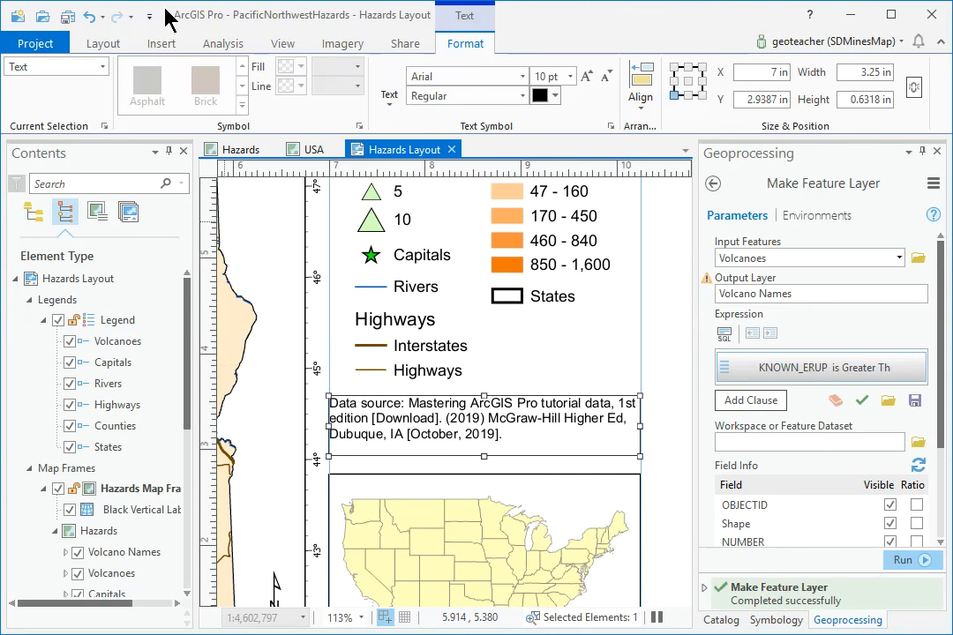
# - Show the full layout page and save the project
pyautogui.click(113, 49)
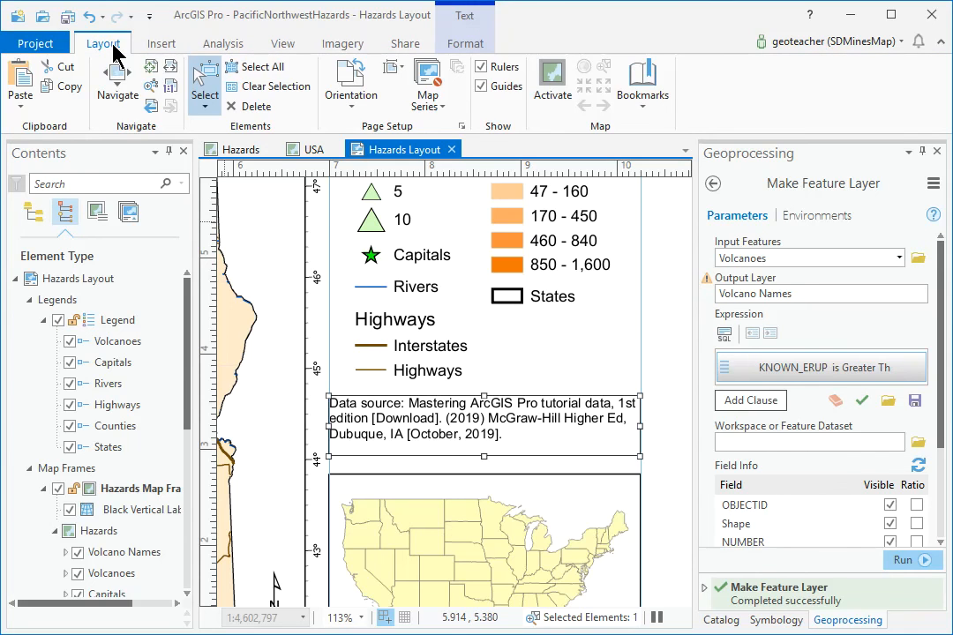
pyautogui.click(154, 70)
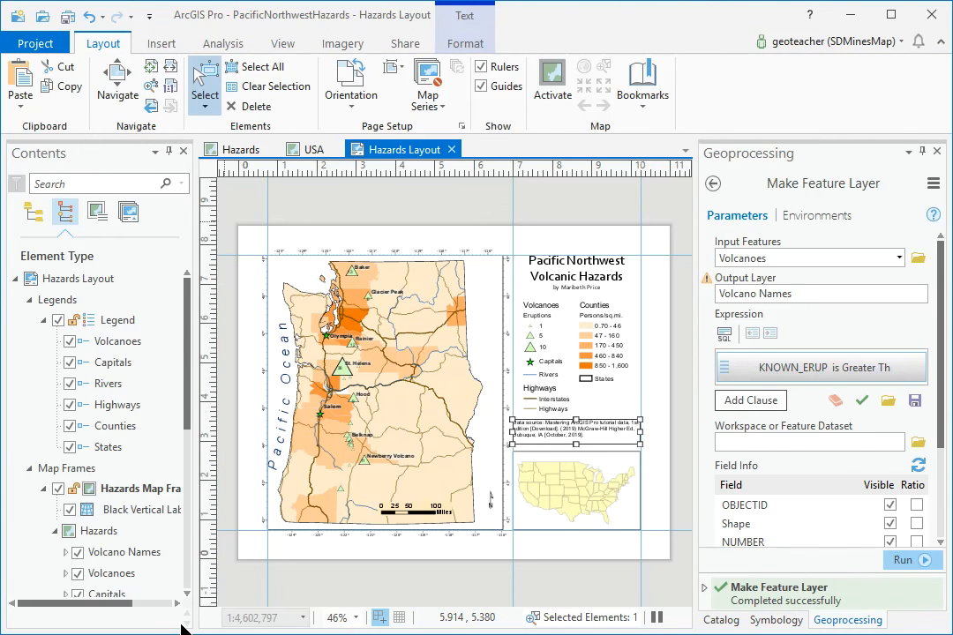
pyautogui.moveTo(471, 349); pyautogui.dragTo(471, 340)
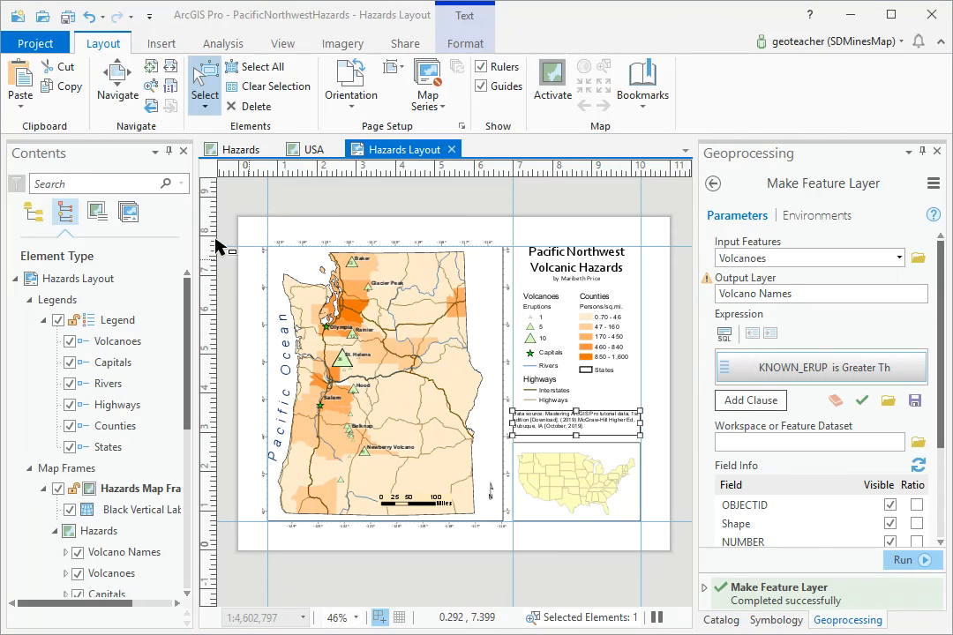
pyautogui.click(67, 18)
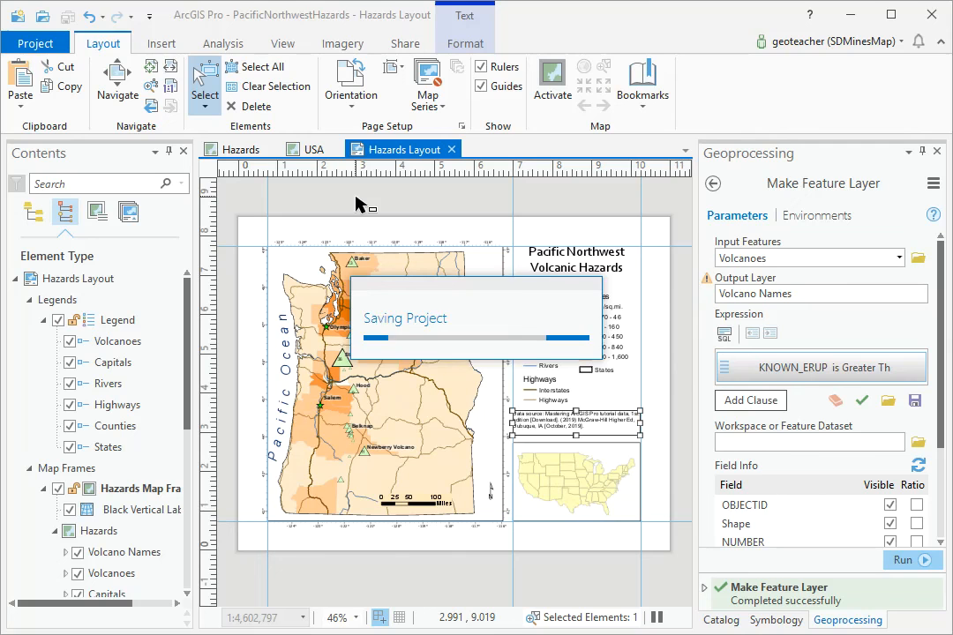
# - Print one copy of the whole Hazards Layout on the HP ENVY 5540 series printer
pyautogui.click(405, 46)
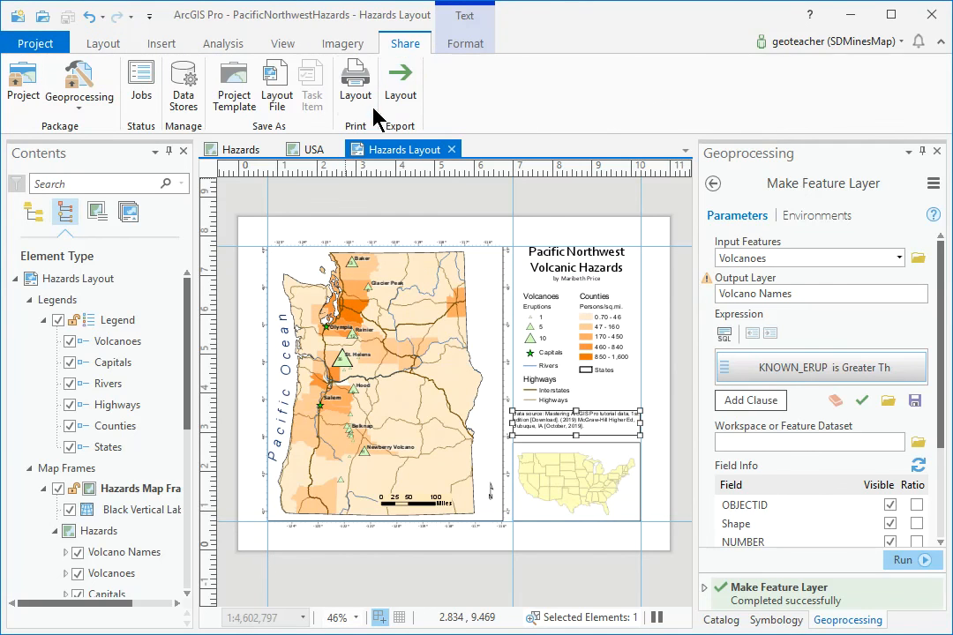
pyautogui.click(355, 85)
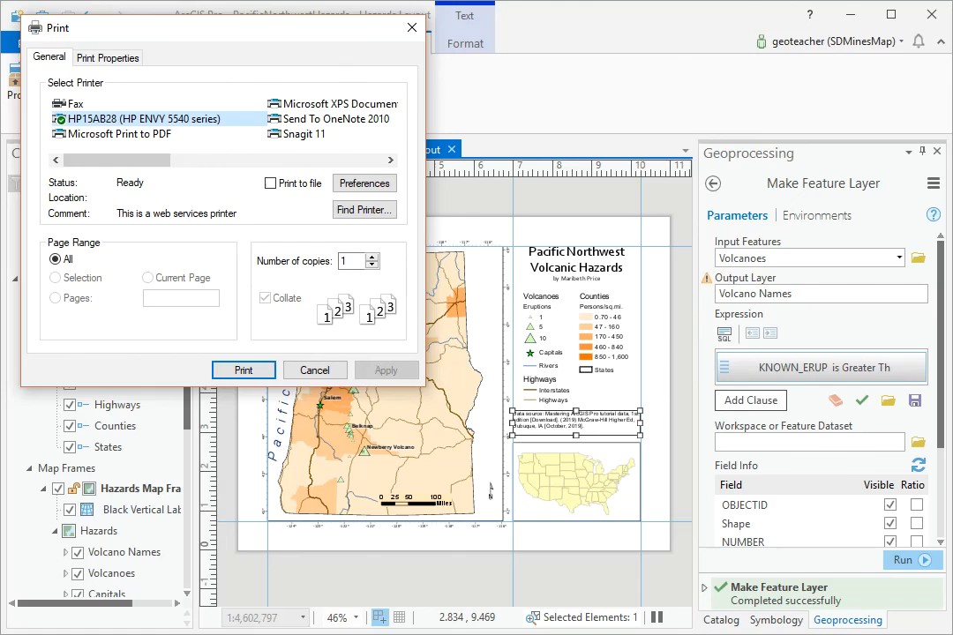
pyautogui.click(240, 371)
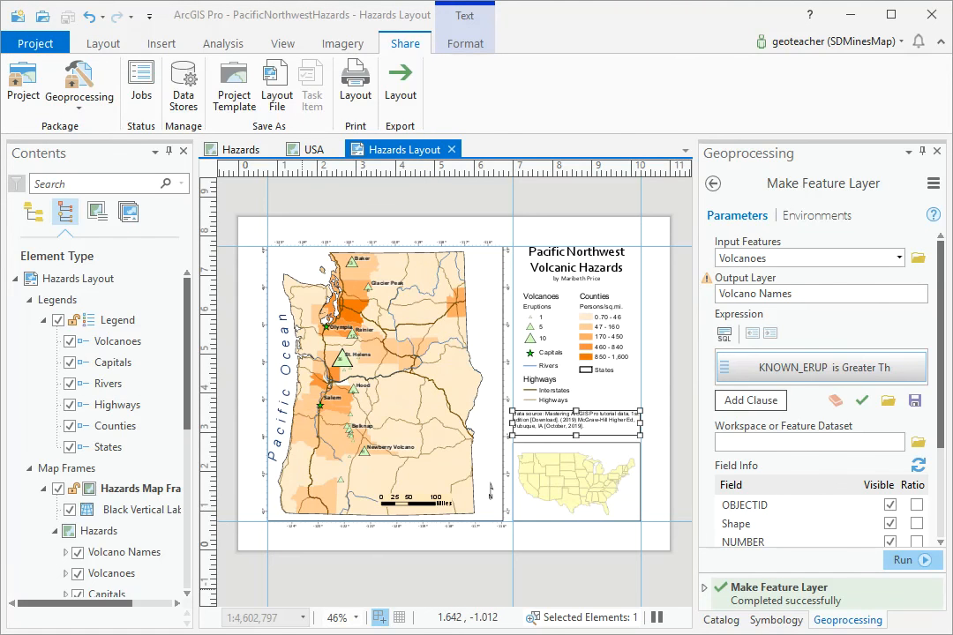
# - Duplicate Hazards Layout within the project's Layouts collection
pyautogui.click(724, 620)
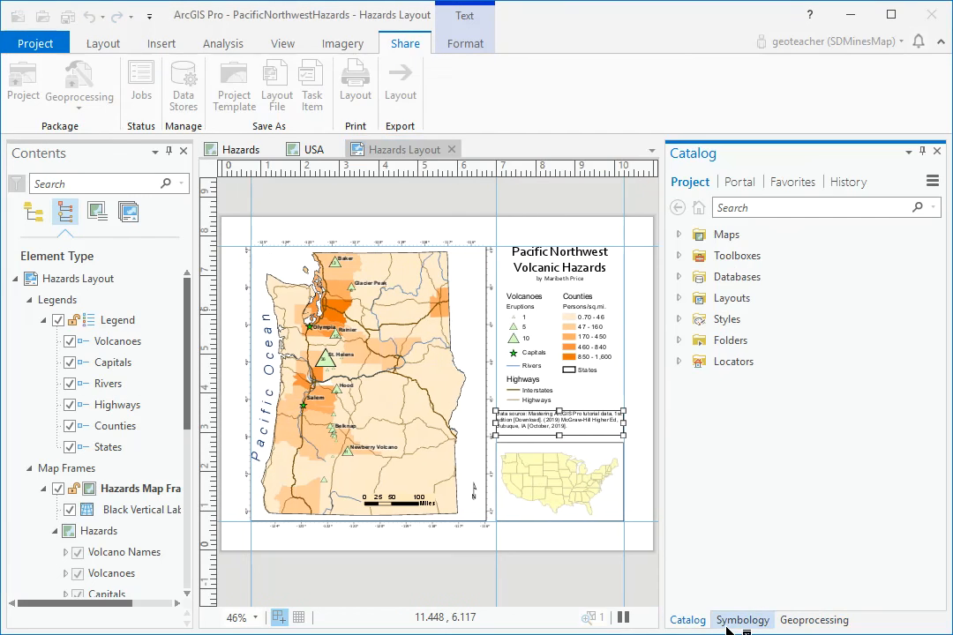
pyautogui.click(679, 299)
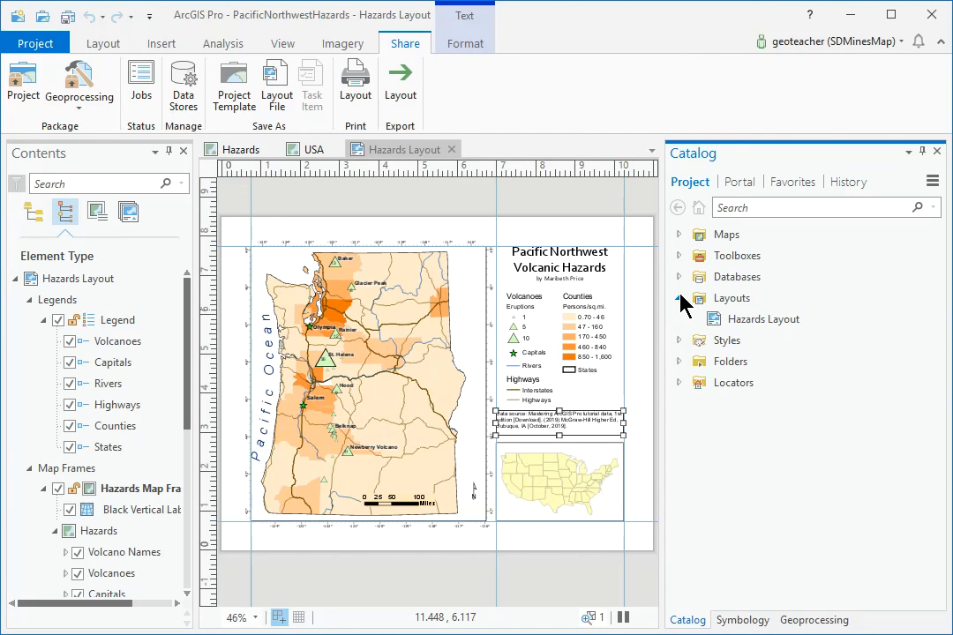
pyautogui.rightClick(749, 321)
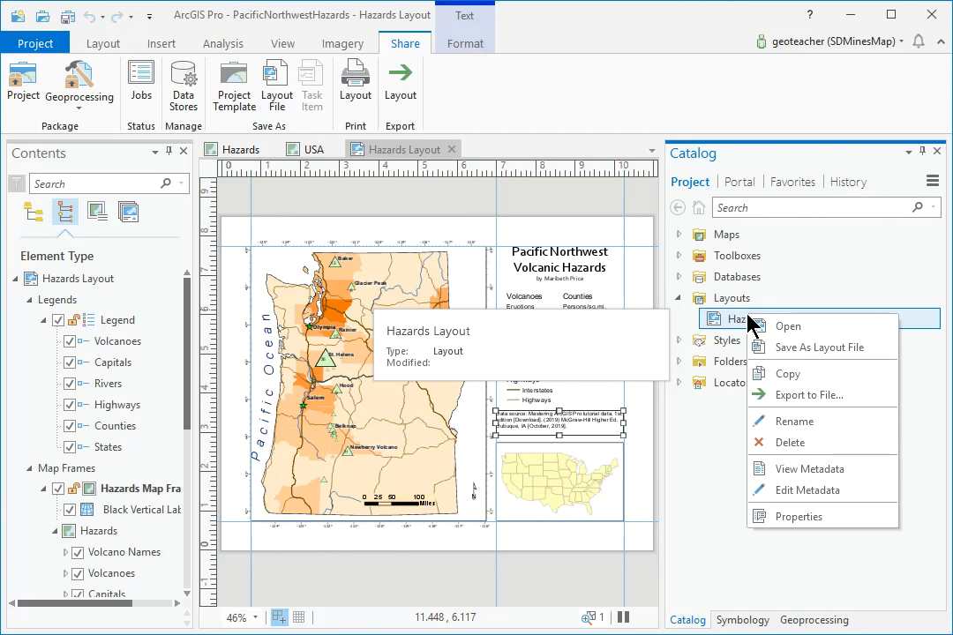
pyautogui.click(784, 376)
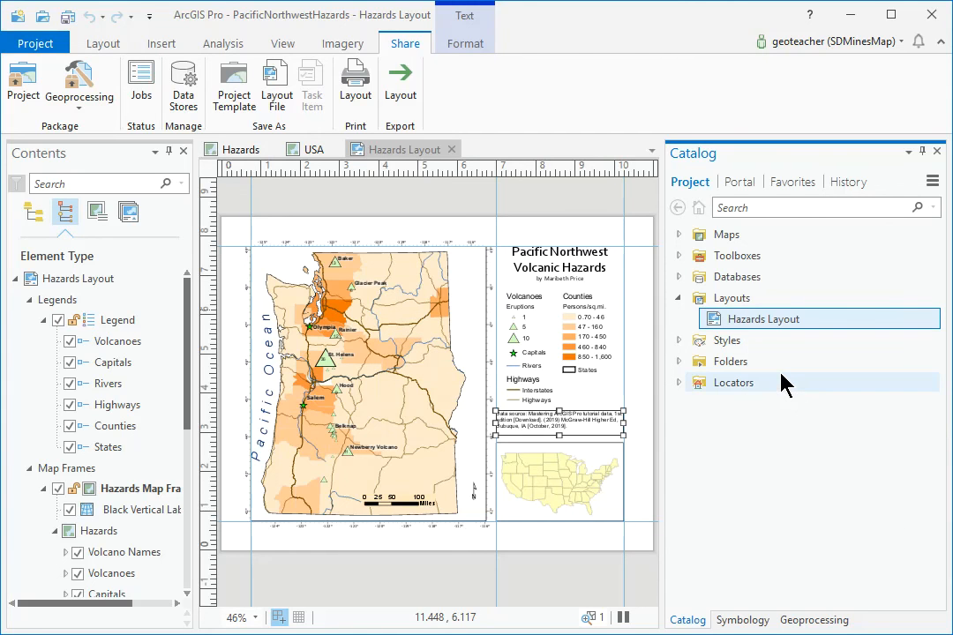
pyautogui.rightClick(731, 305)
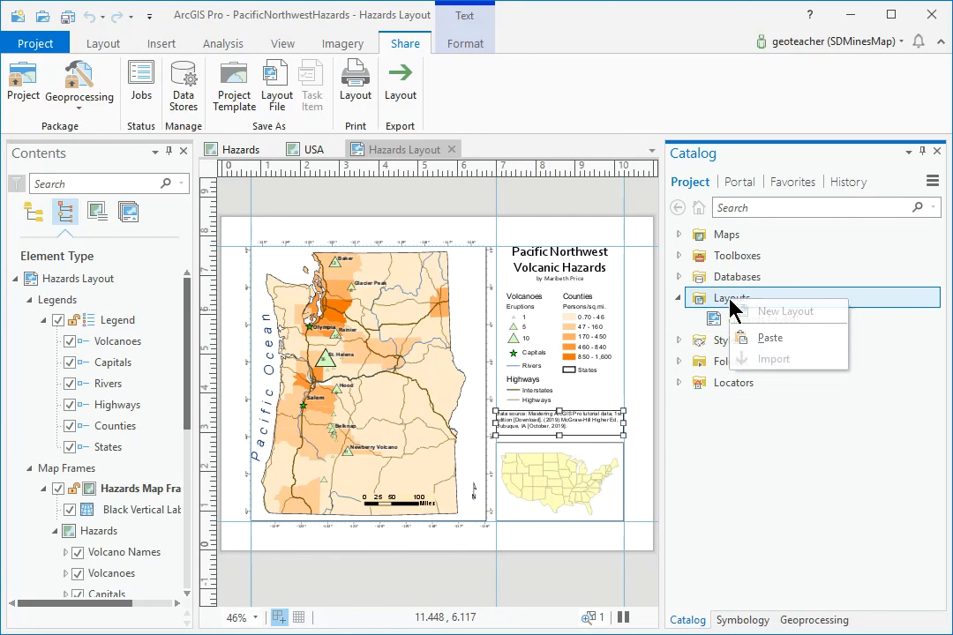
pyautogui.click(770, 339)
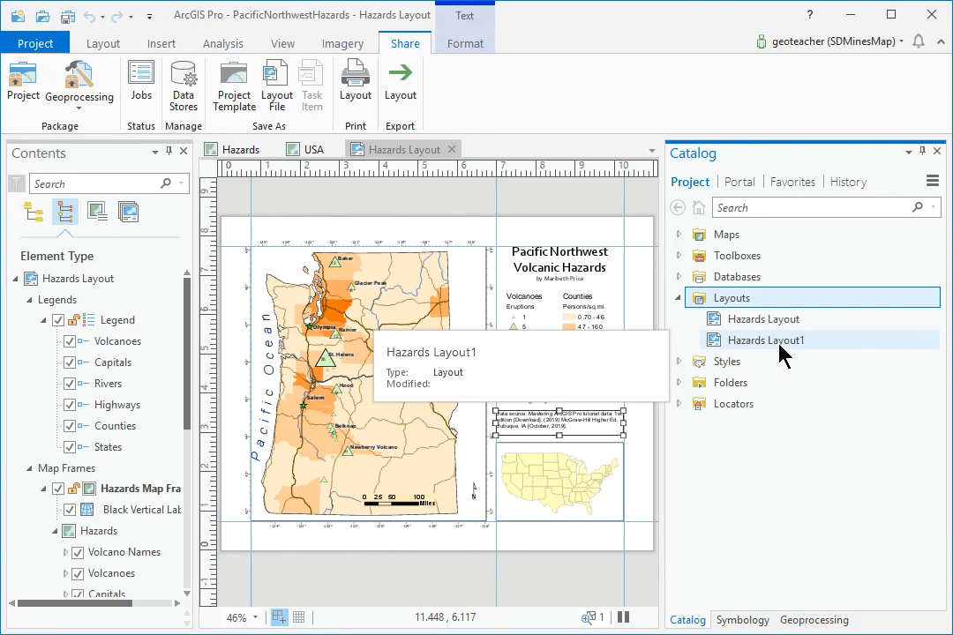
# - Rename the copied layout as Layout Practice
pyautogui.click(780, 346)
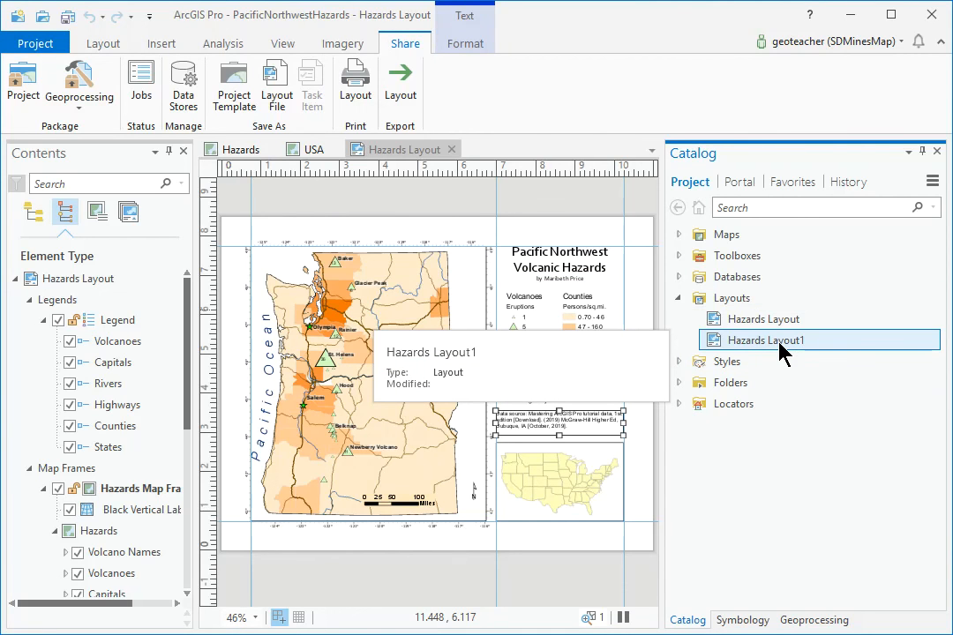
pyautogui.click(780, 349)
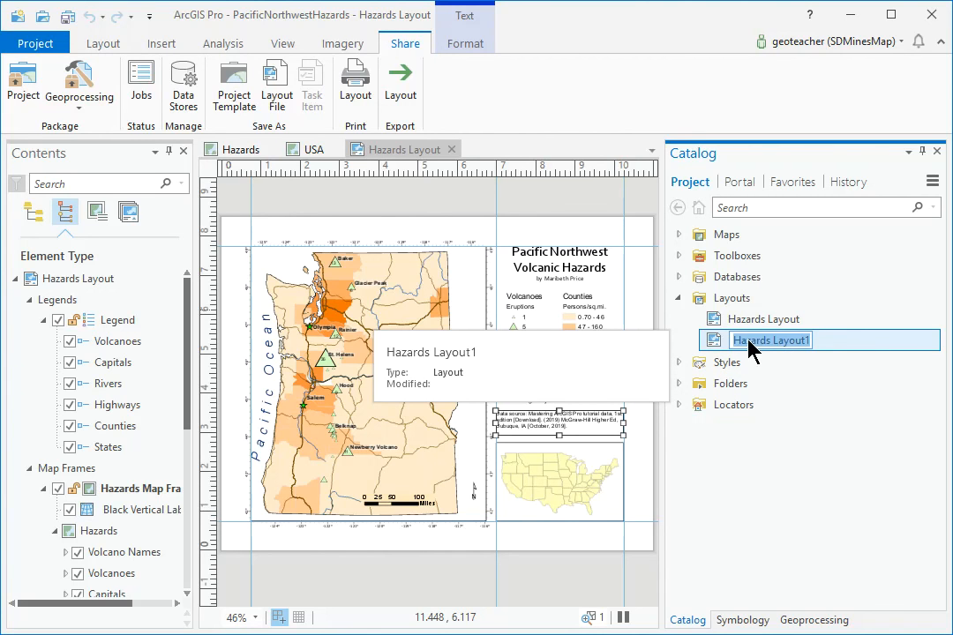
pyautogui.write('Layo')
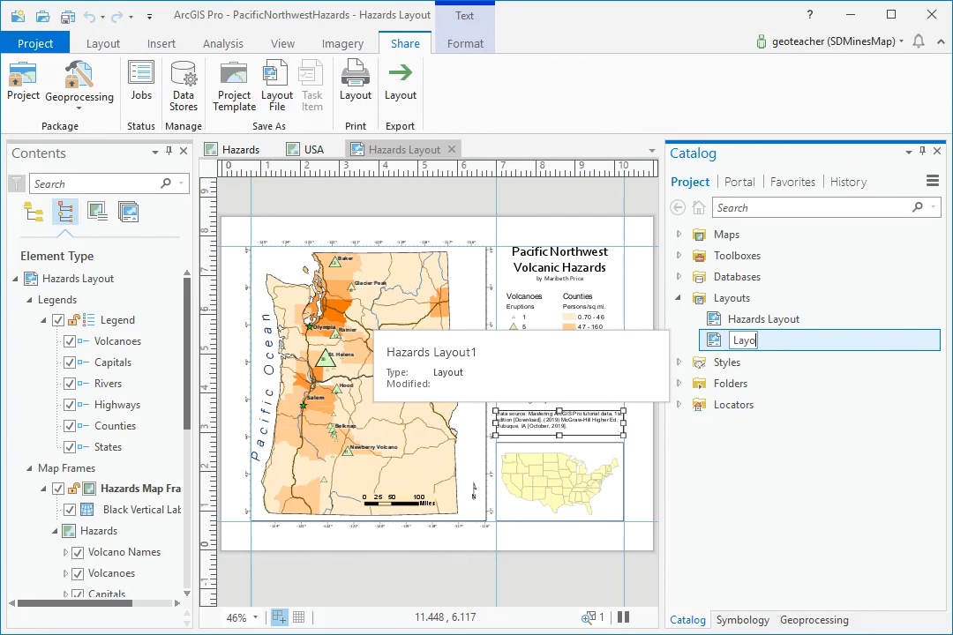
pyautogui.write('ut Practice')
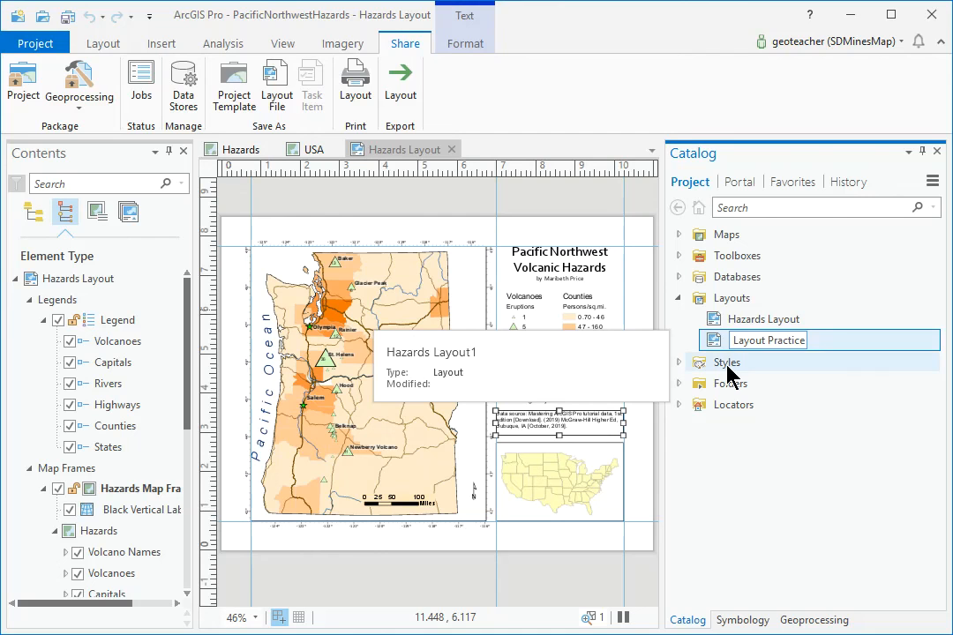
pyautogui.press('Return')
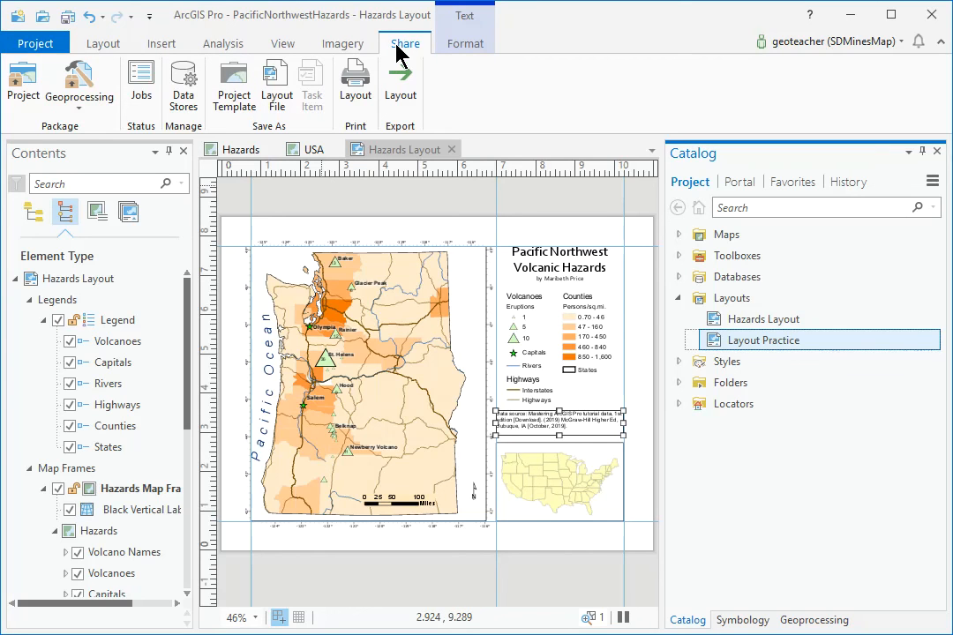
# - Start exporting Hazards Layout and choose C:\gisclass\ClassProjects\PacificNorthwestHazards as the destination folder
pyautogui.click(399, 79)
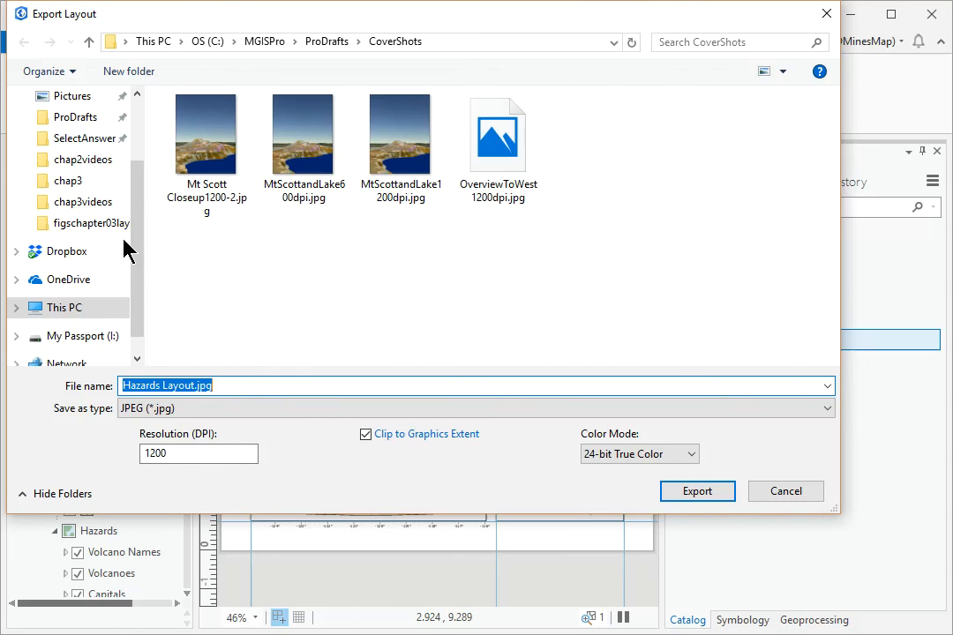
pyautogui.moveTo(141, 230); pyautogui.dragTo(135, 258)
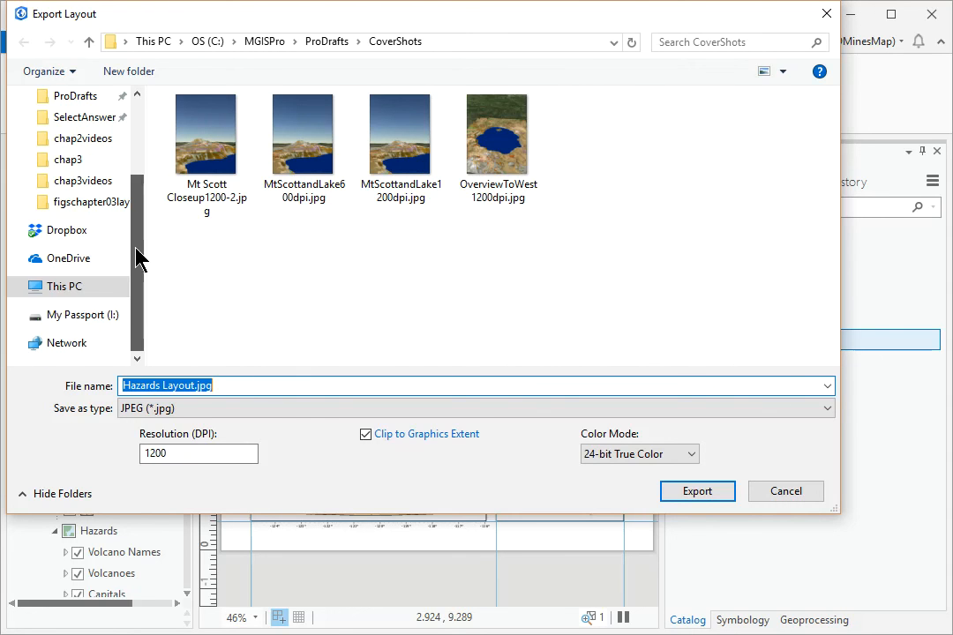
pyautogui.click(89, 284)
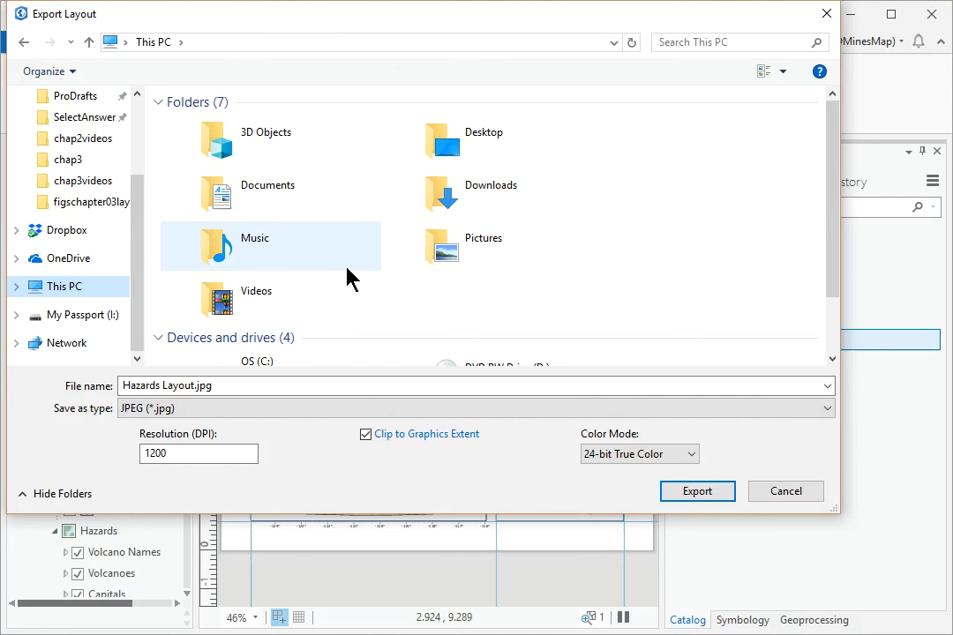
pyautogui.scroll(-1, 353, 276)
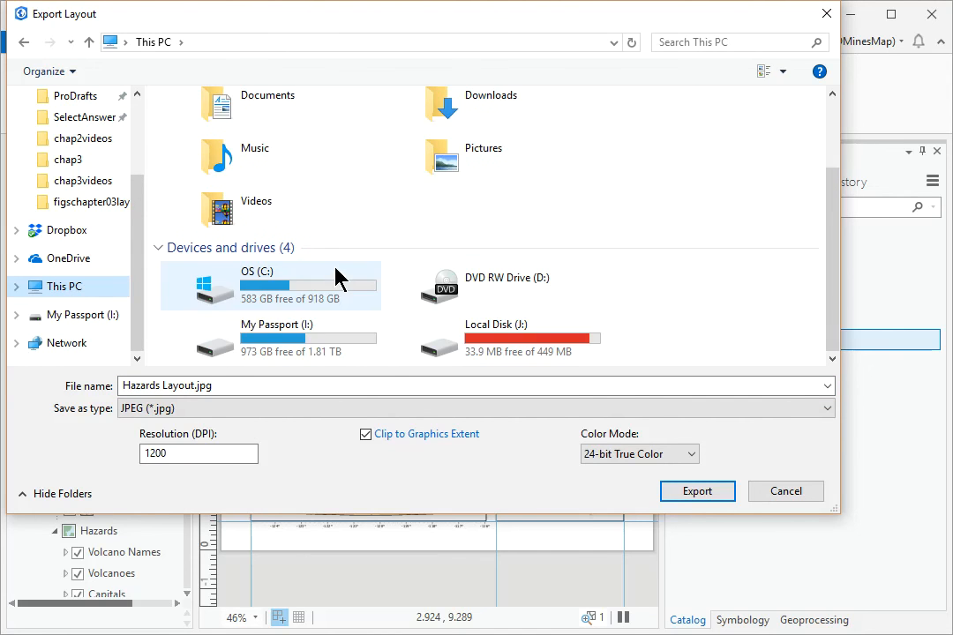
pyautogui.doubleClick(289, 286)
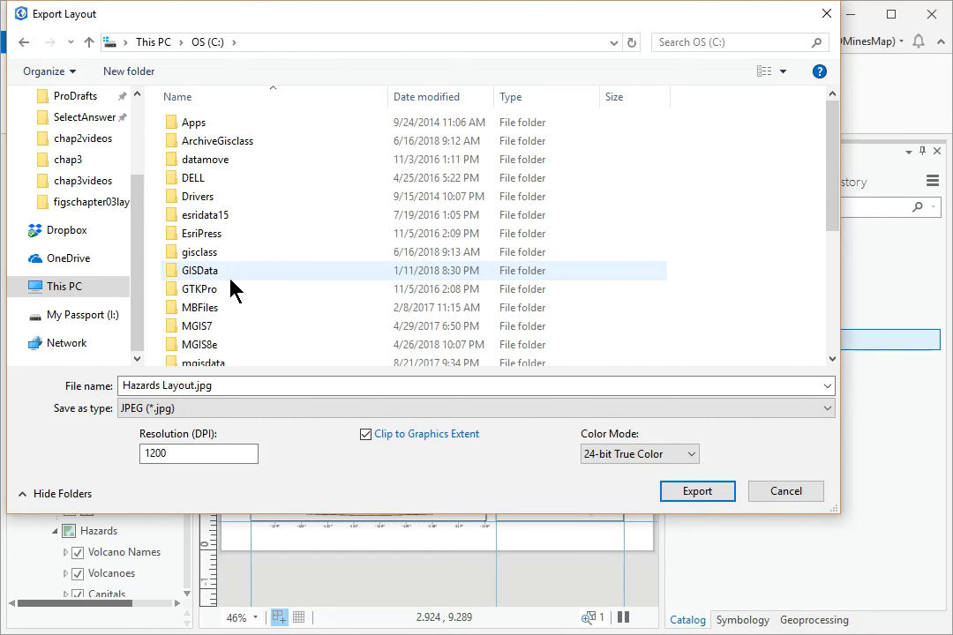
pyautogui.doubleClick(208, 253)
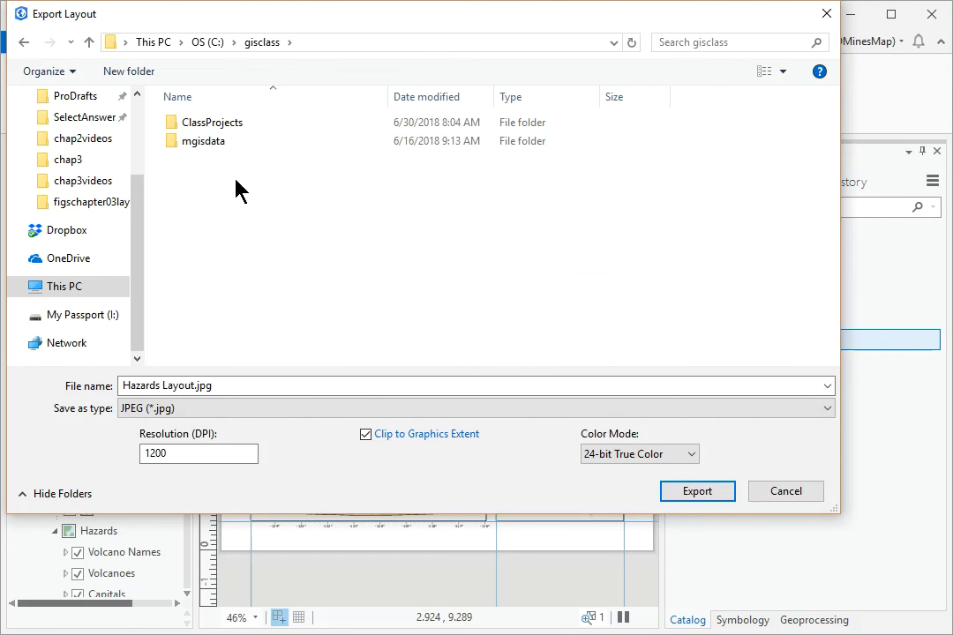
pyautogui.doubleClick(221, 126)
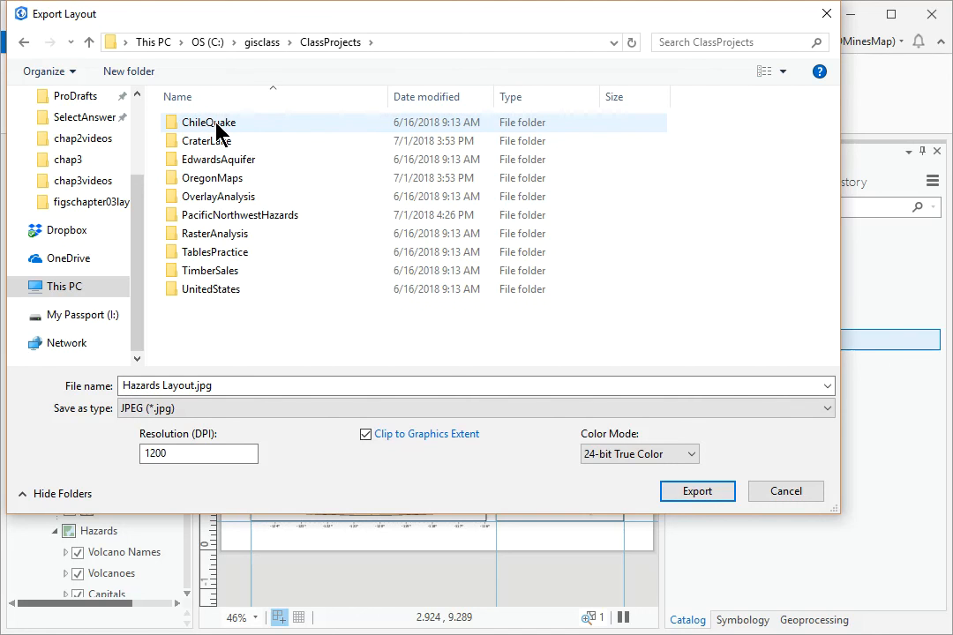
pyautogui.doubleClick(274, 224)
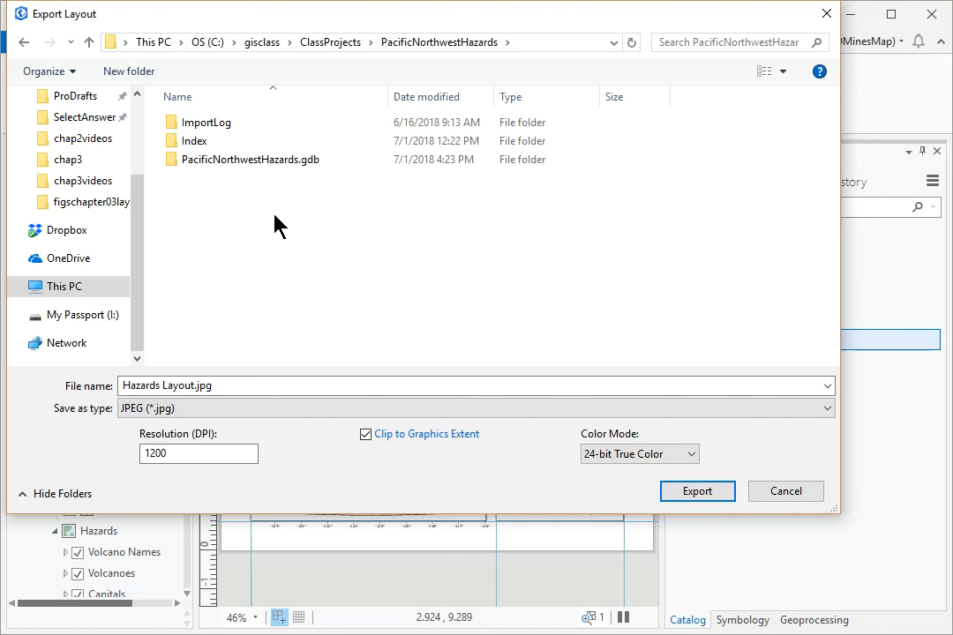
# - Set the export format to PDF, lower the resolution, and export the layout as Hazards Layout.pdf
pyautogui.click(249, 386)
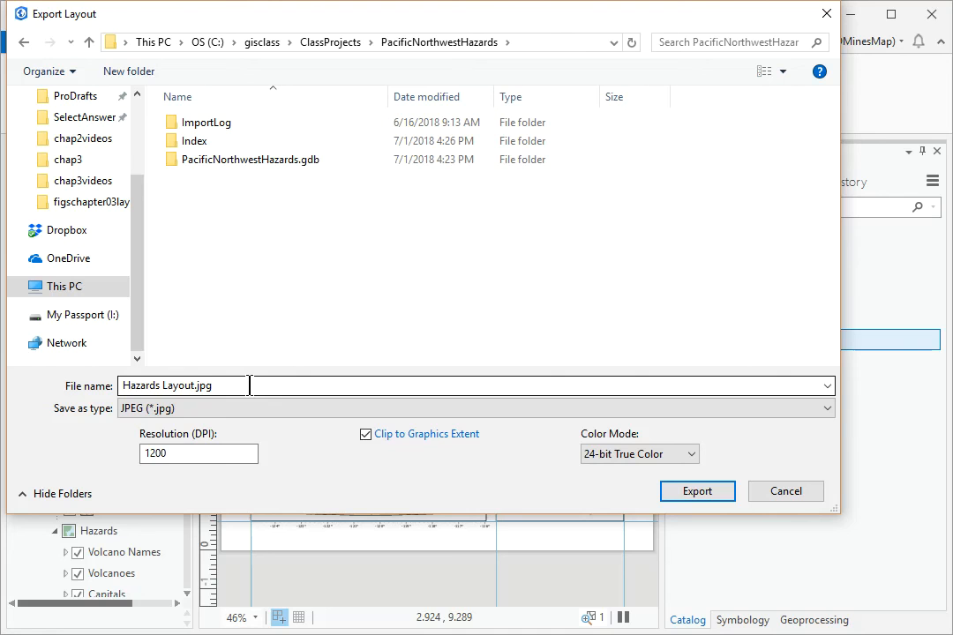
pyautogui.hotkey('ctrl', 'a')
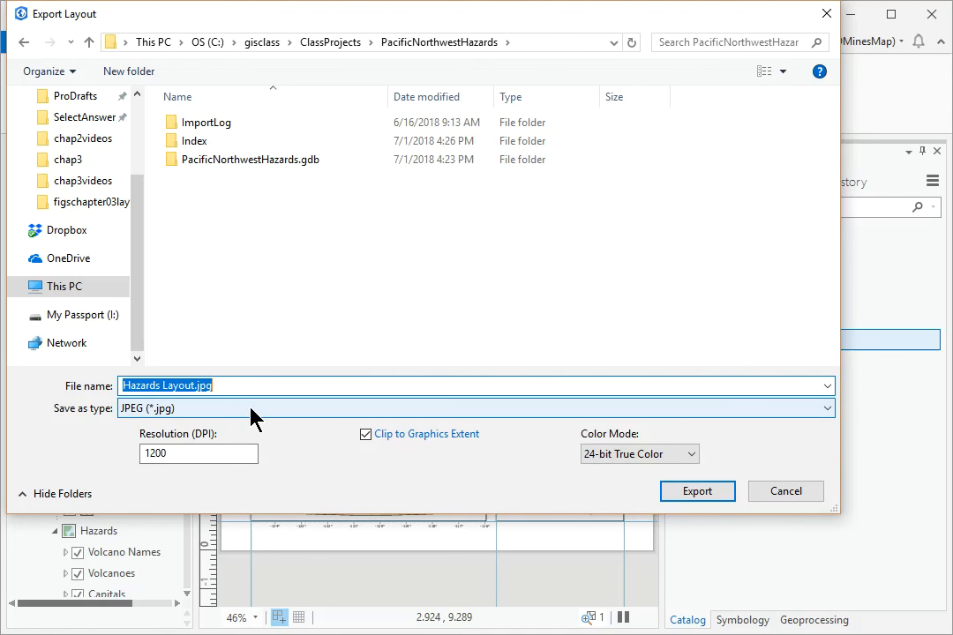
pyautogui.click(251, 410)
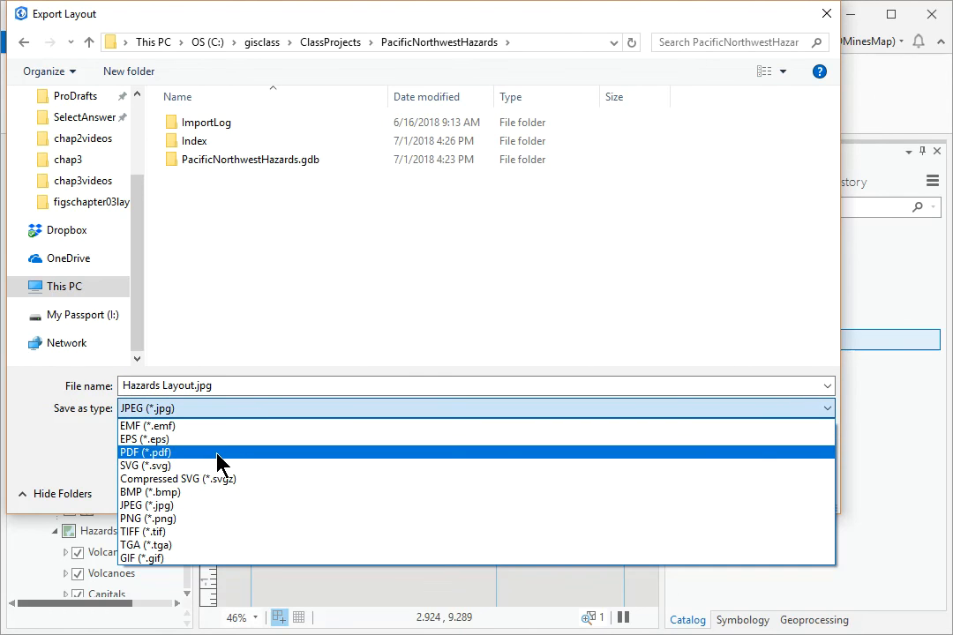
pyautogui.click(218, 453)
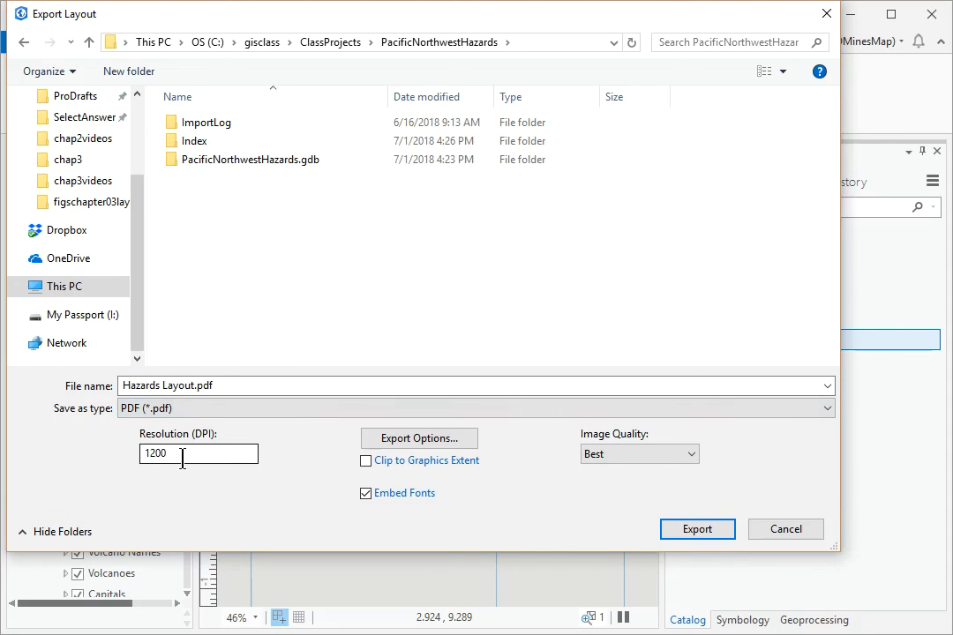
pyautogui.moveTo(174, 453); pyautogui.dragTo(141, 454)
pyautogui.write('3')
pyautogui.click(673, 532)
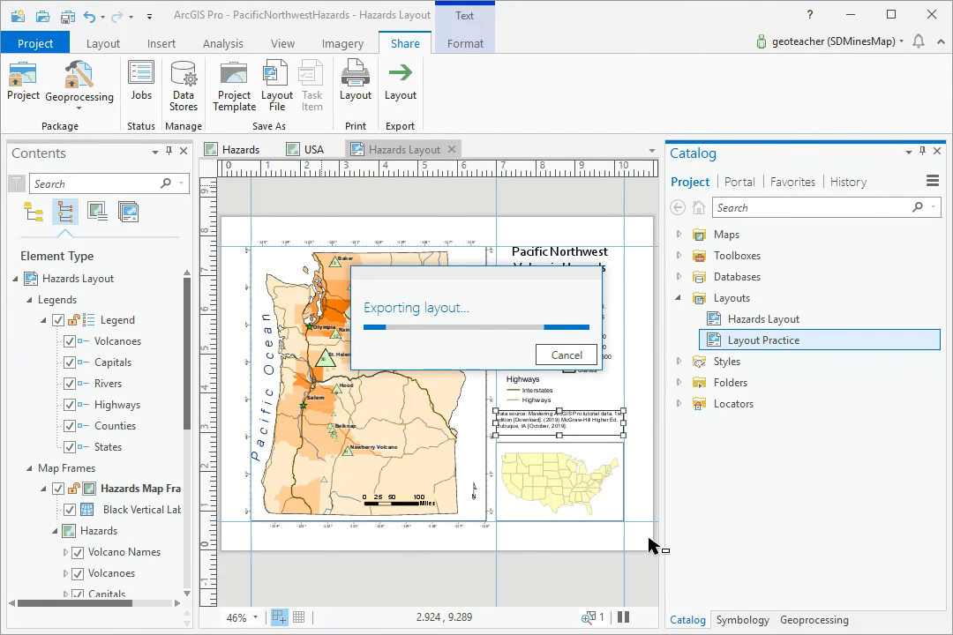